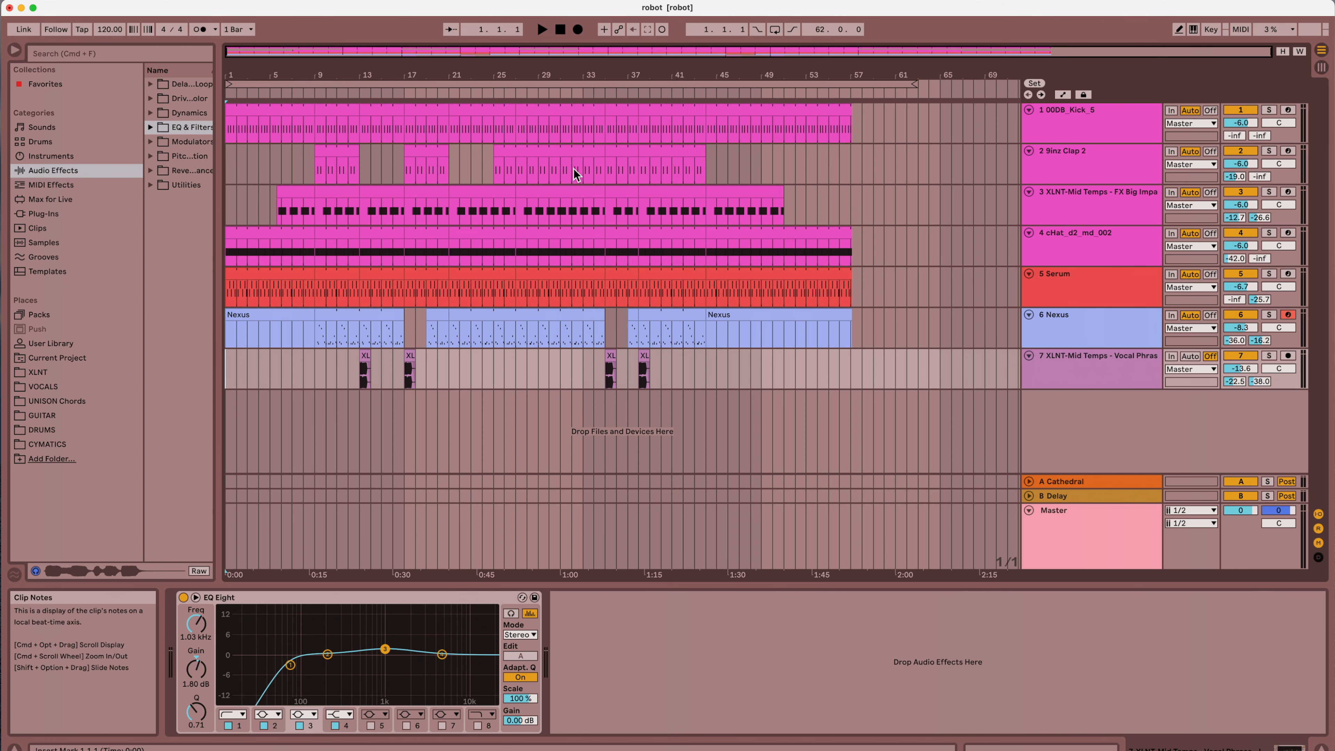
Play the arrangement from the beginning and stop playback around bar 19.
left_click(542, 30)
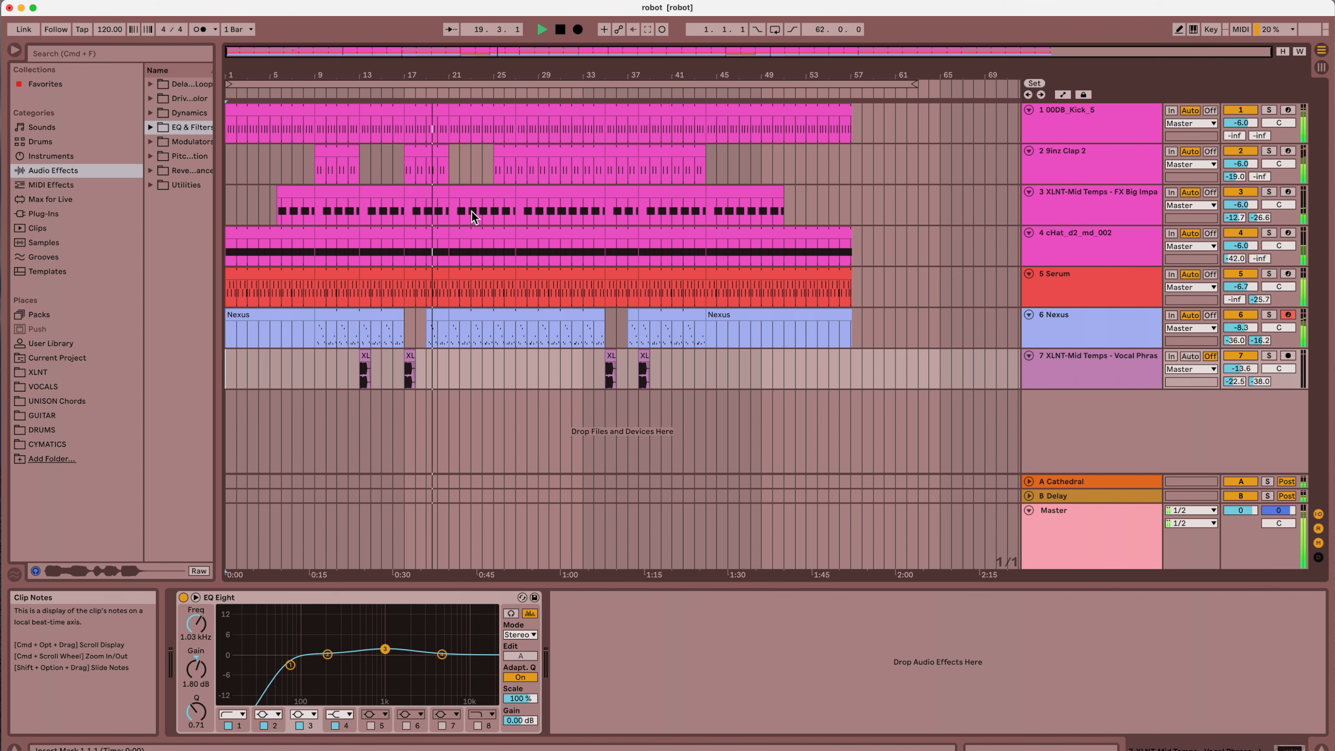
key("space")
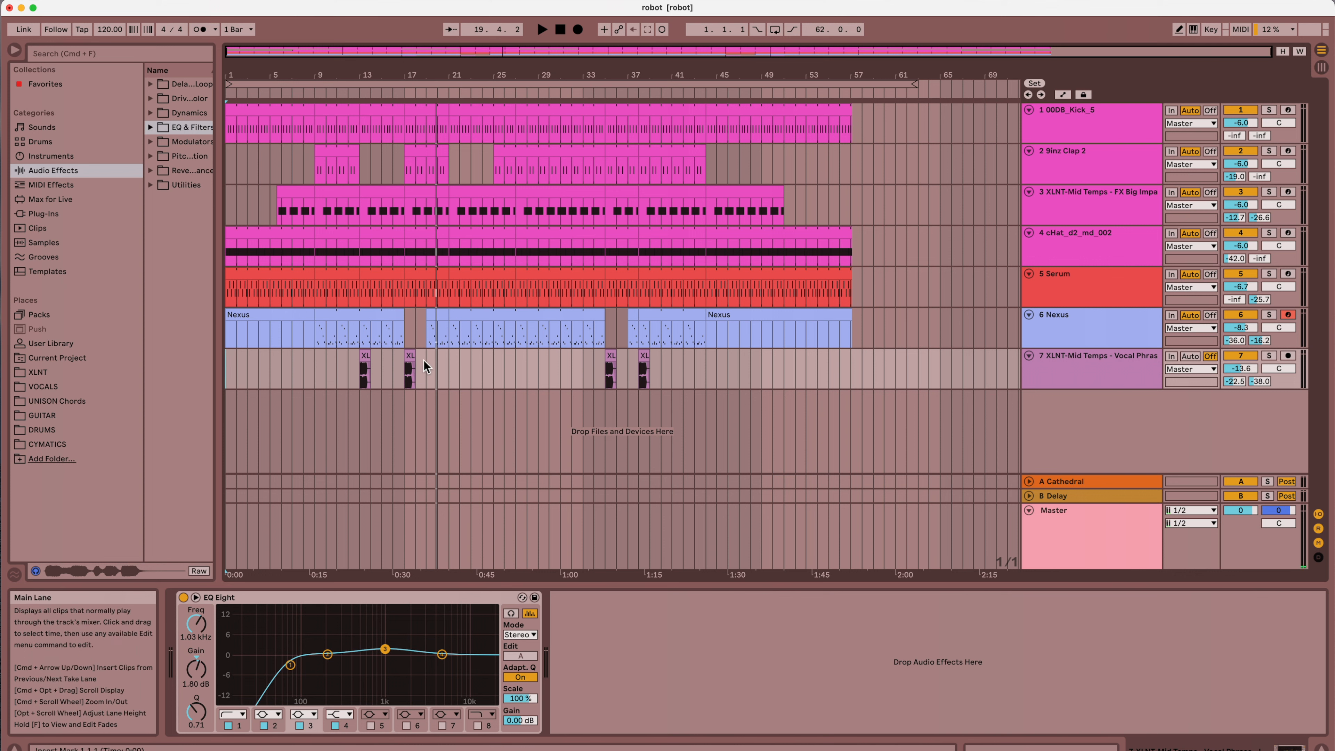
Insert one bar of silence across all tracks at bar 17.
left_click(405, 339)
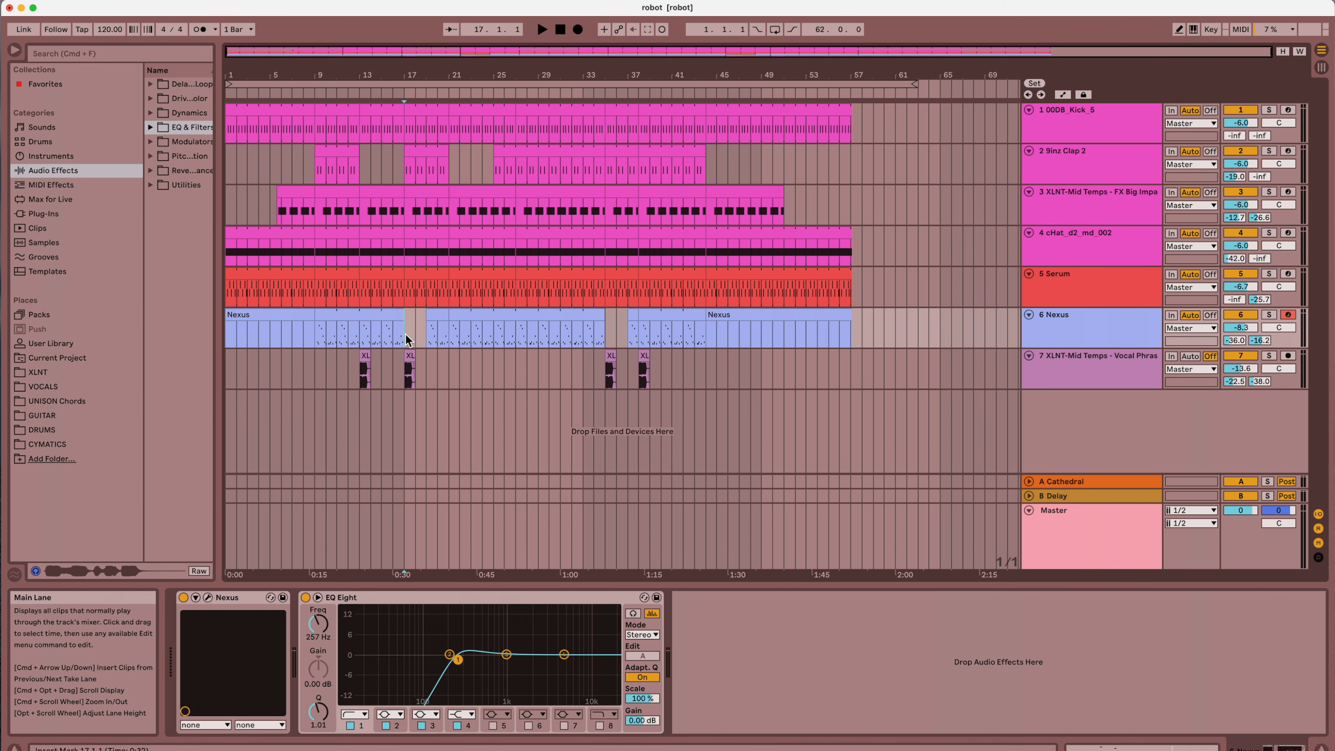
key("super+i")
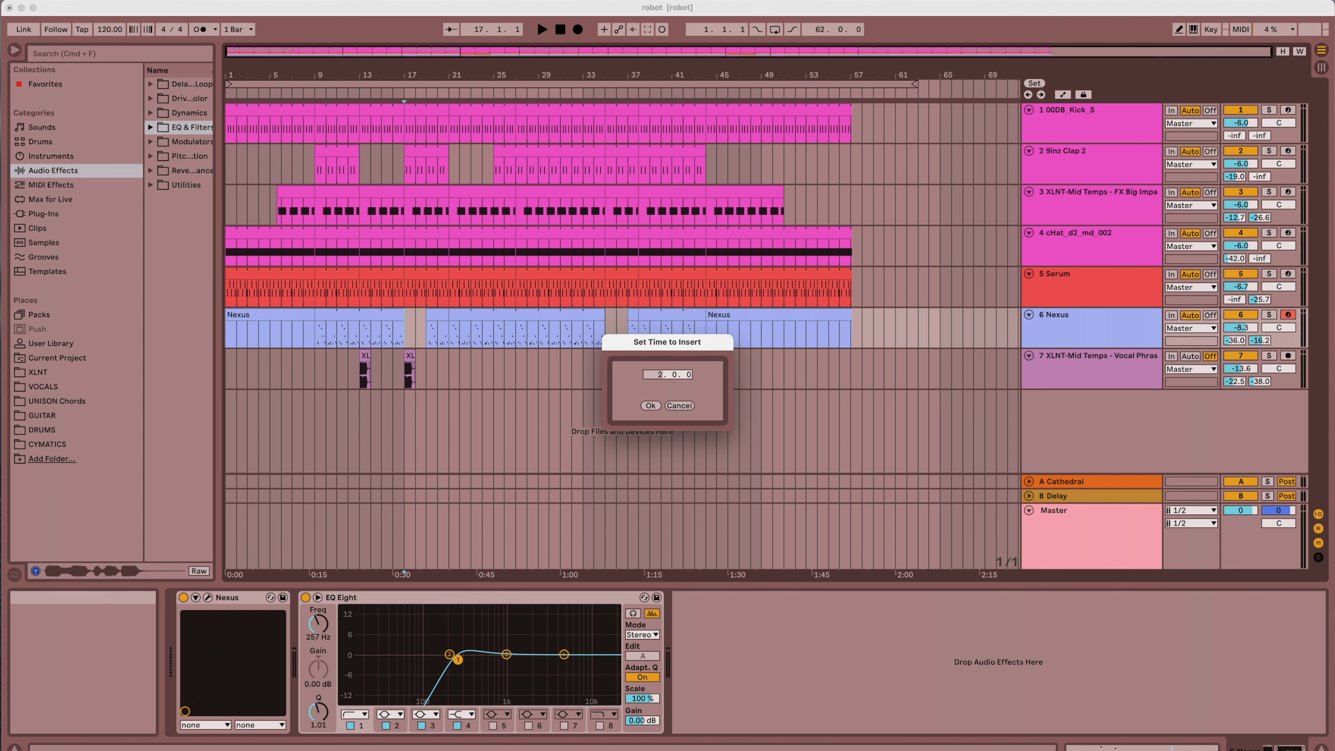
left_click(650, 405)
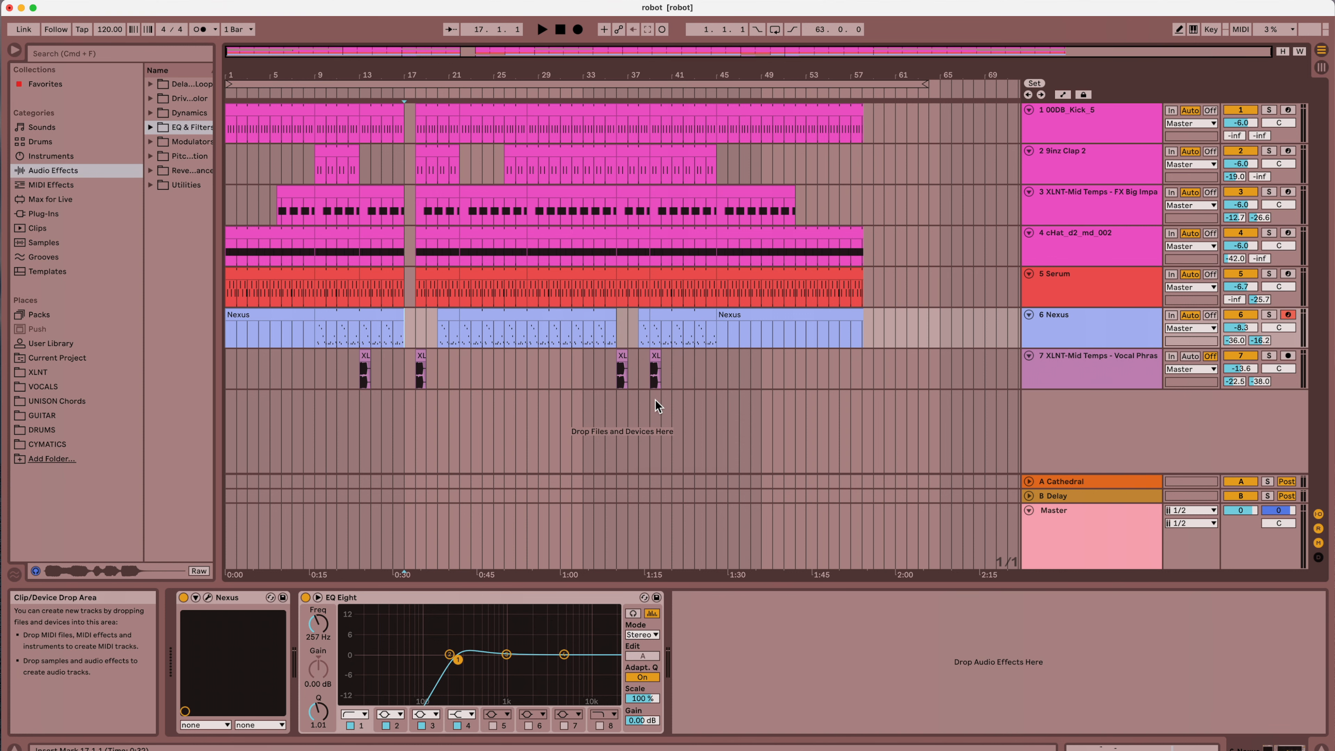
Insert one bar of silence across all tracks at bar 36.
left_click(618, 180)
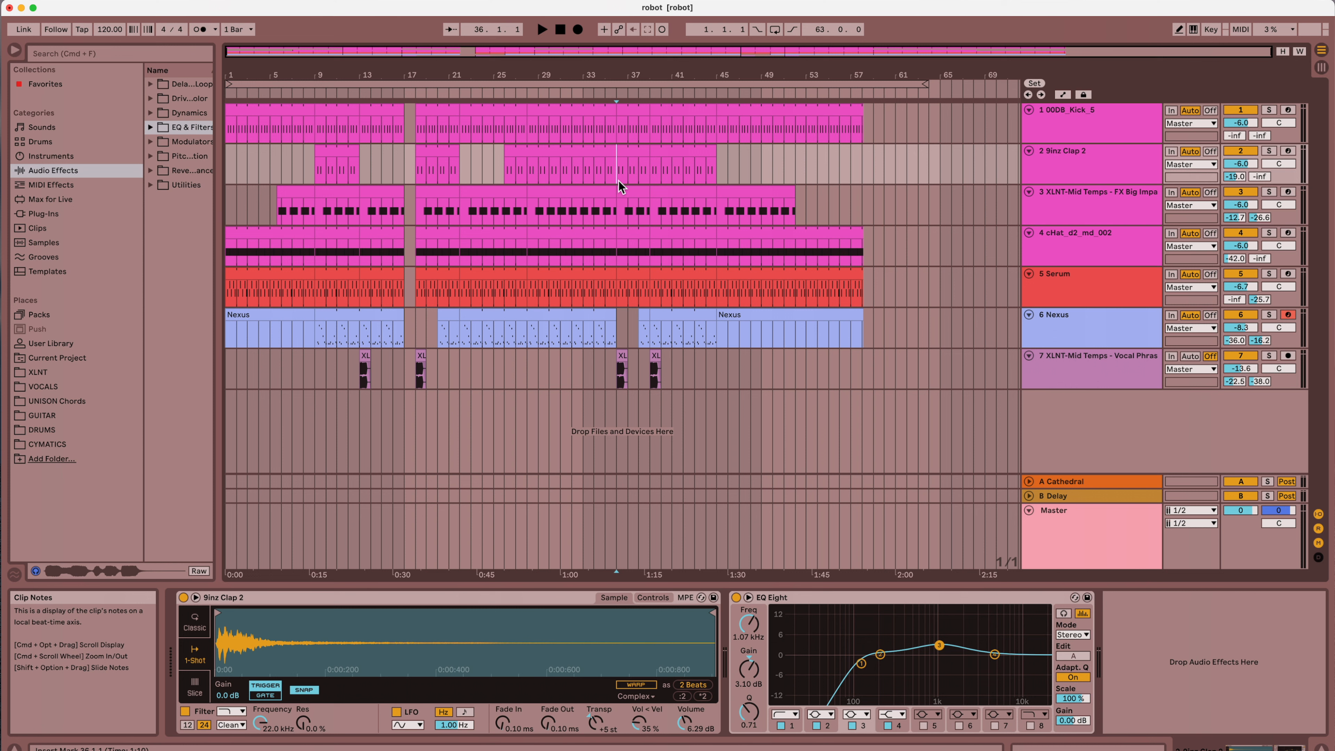
key("super+i")
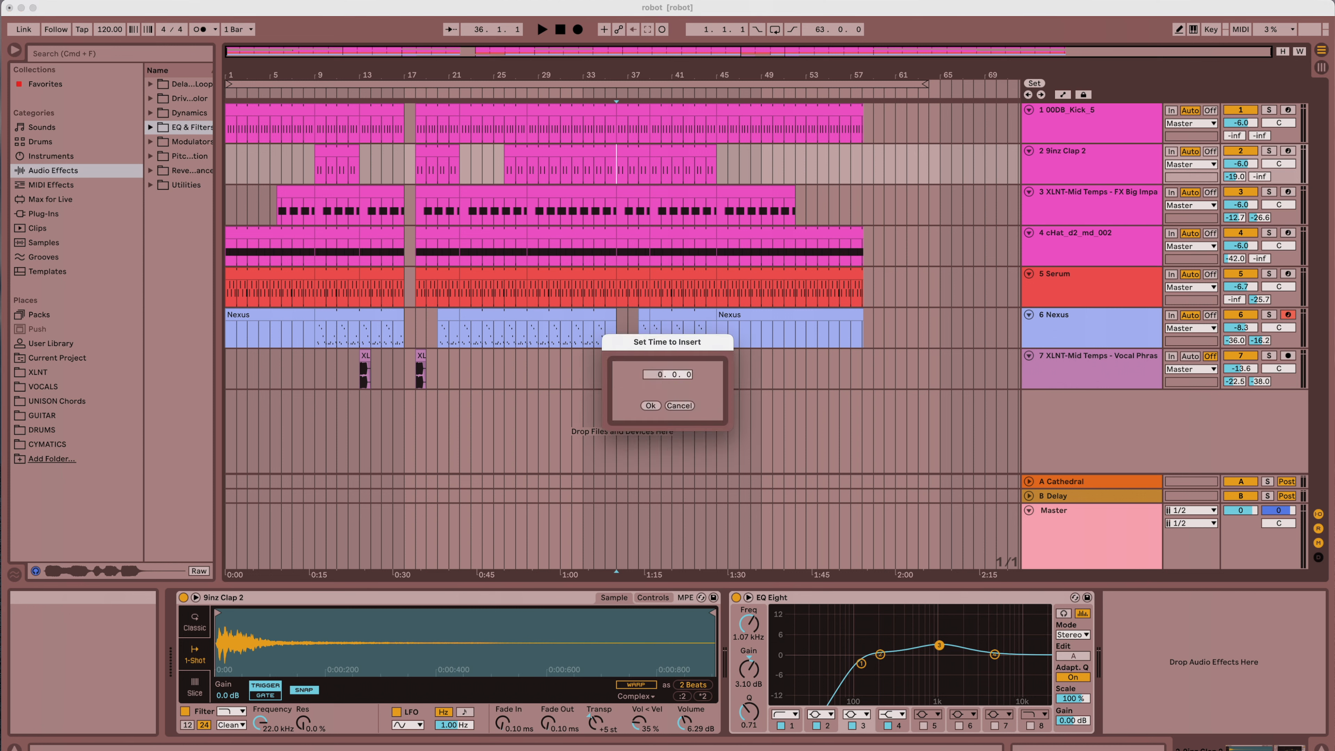
type("1")
left_click(650, 405)
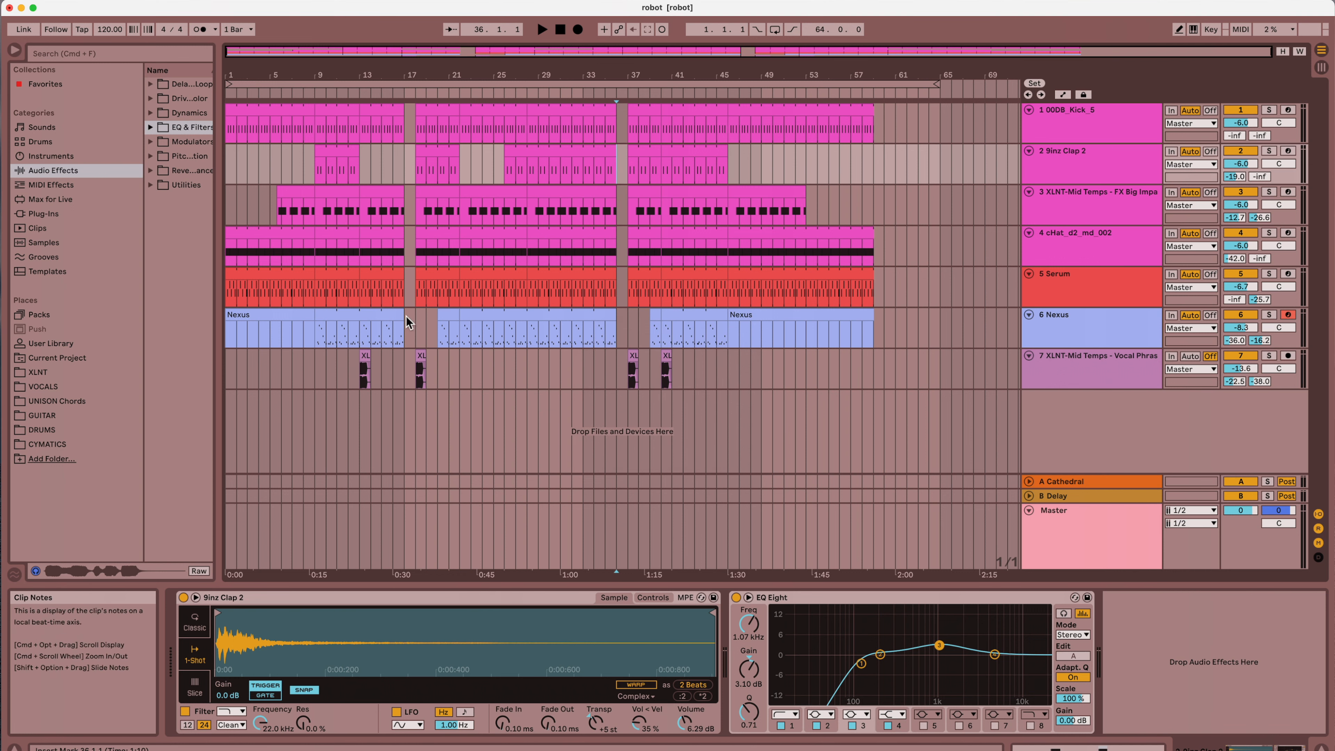
Play the arrangement from bar 13 through the silent gap at bar 17, replaying it once, and stop playback.
left_click(359, 179)
key("space")
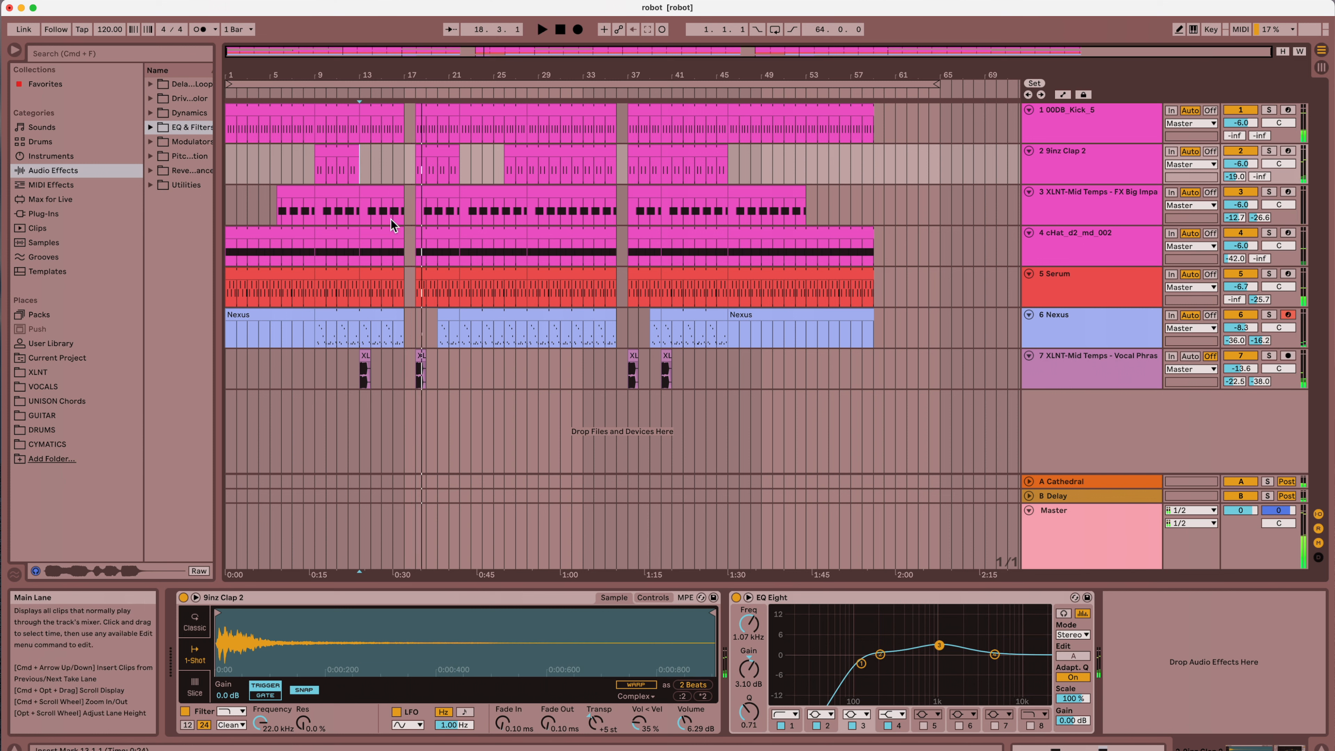
left_click(358, 216)
key("space")
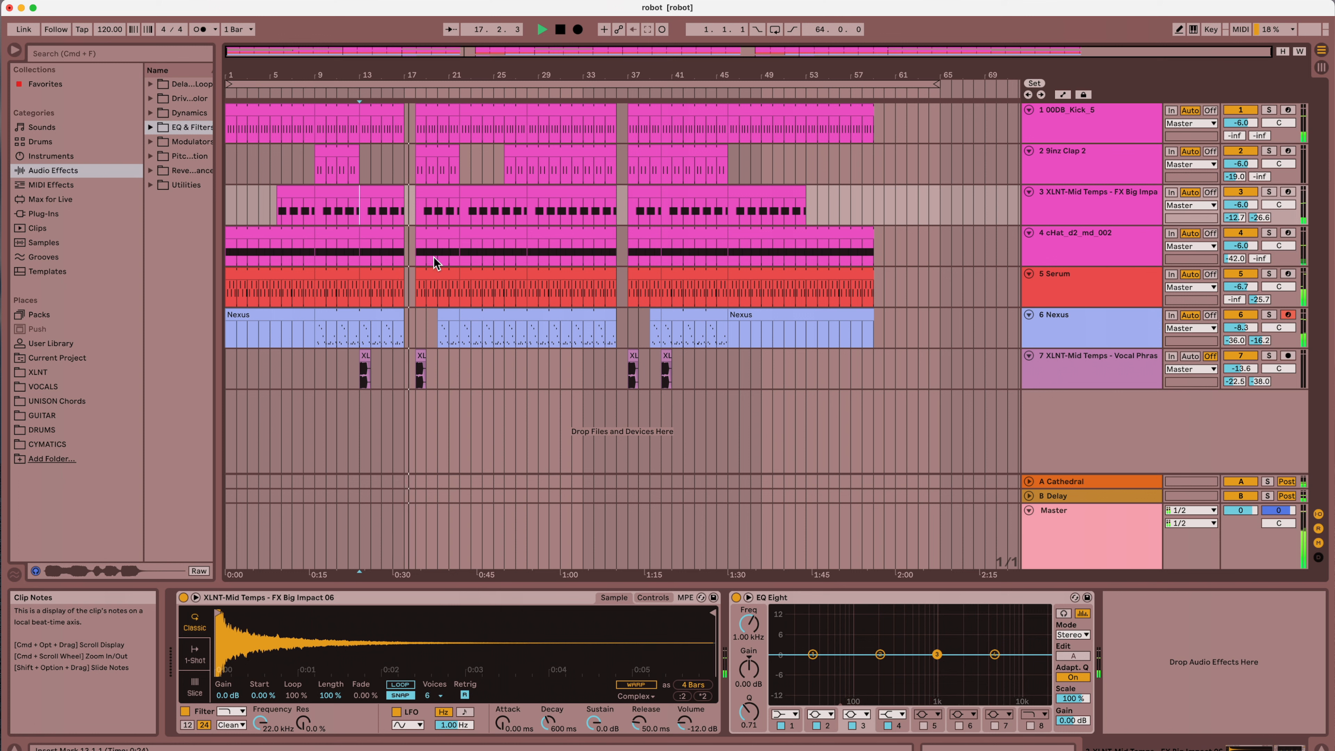
key("space")
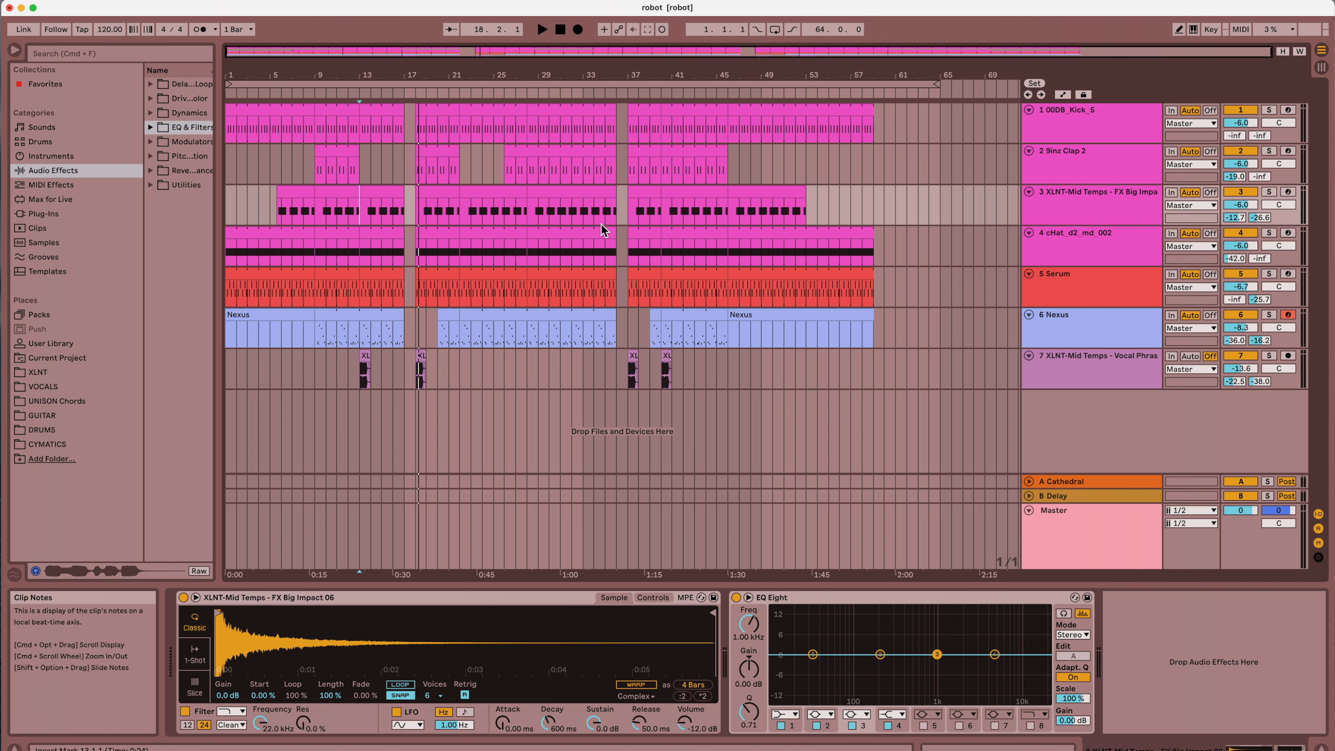
Select tracks 2 9inz Clap 2 through 6 Nexus and open the Export Audio/Video settings.
left_click(1073, 169)
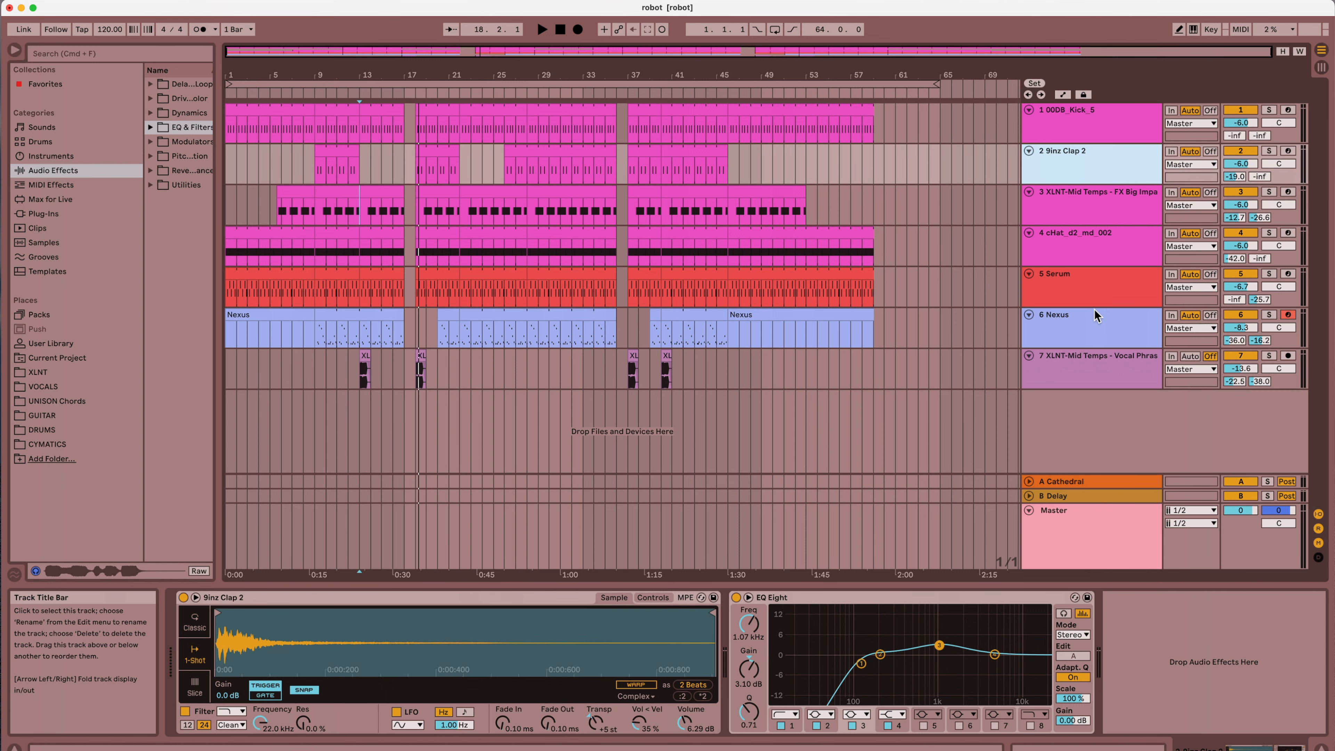
left_click(1082, 334, "shift")
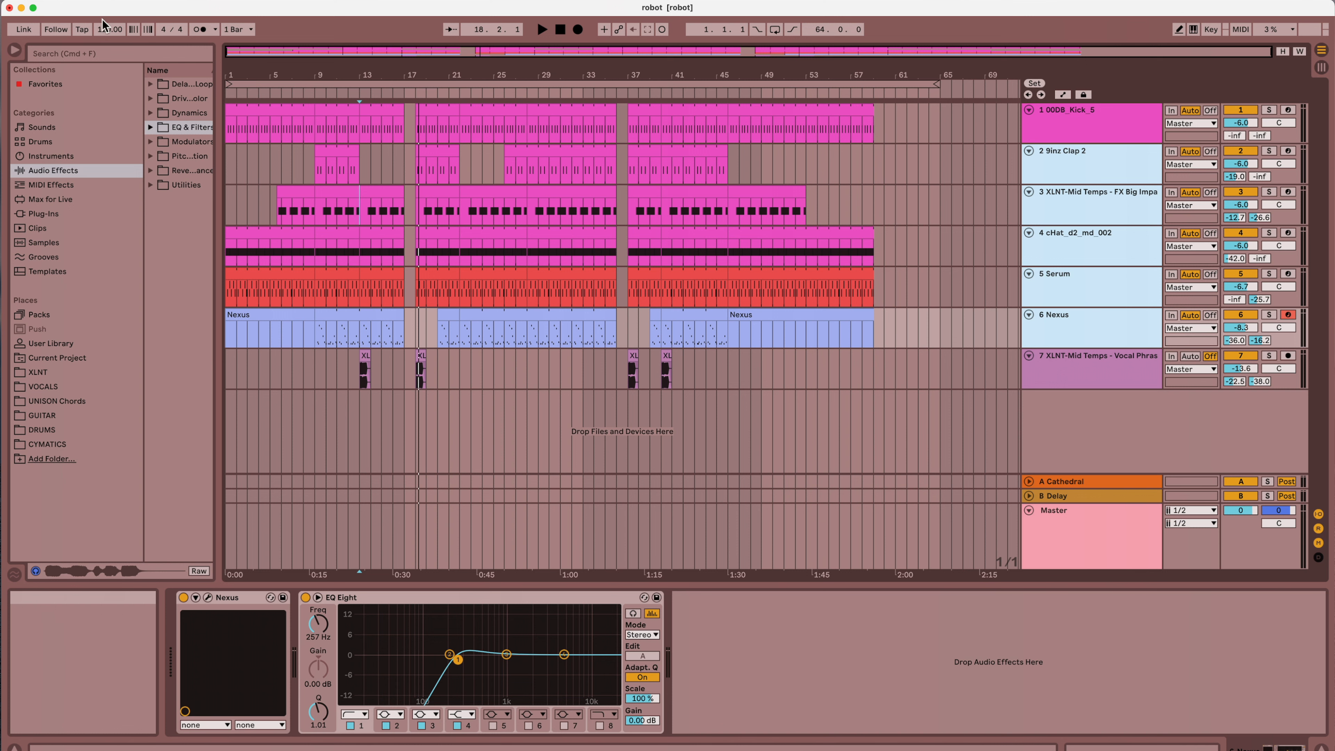
left_click(71, 1)
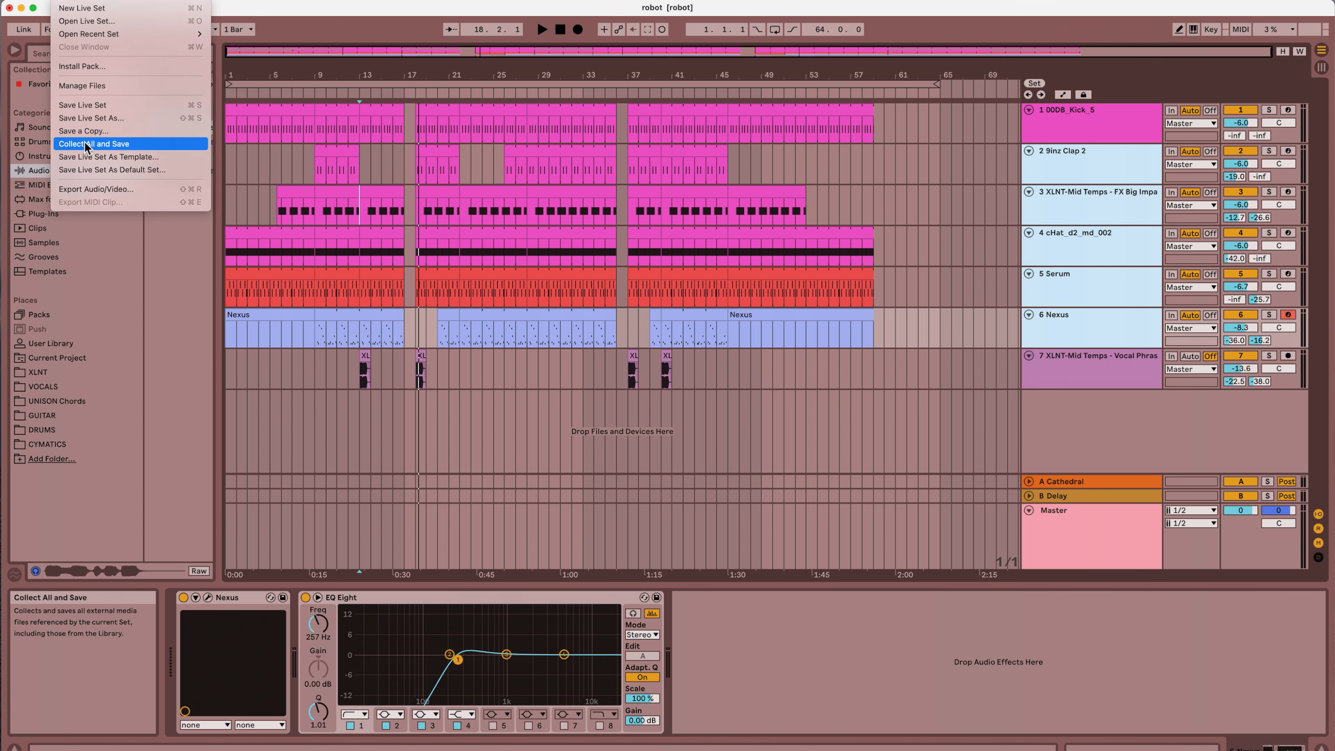
left_click(86, 191)
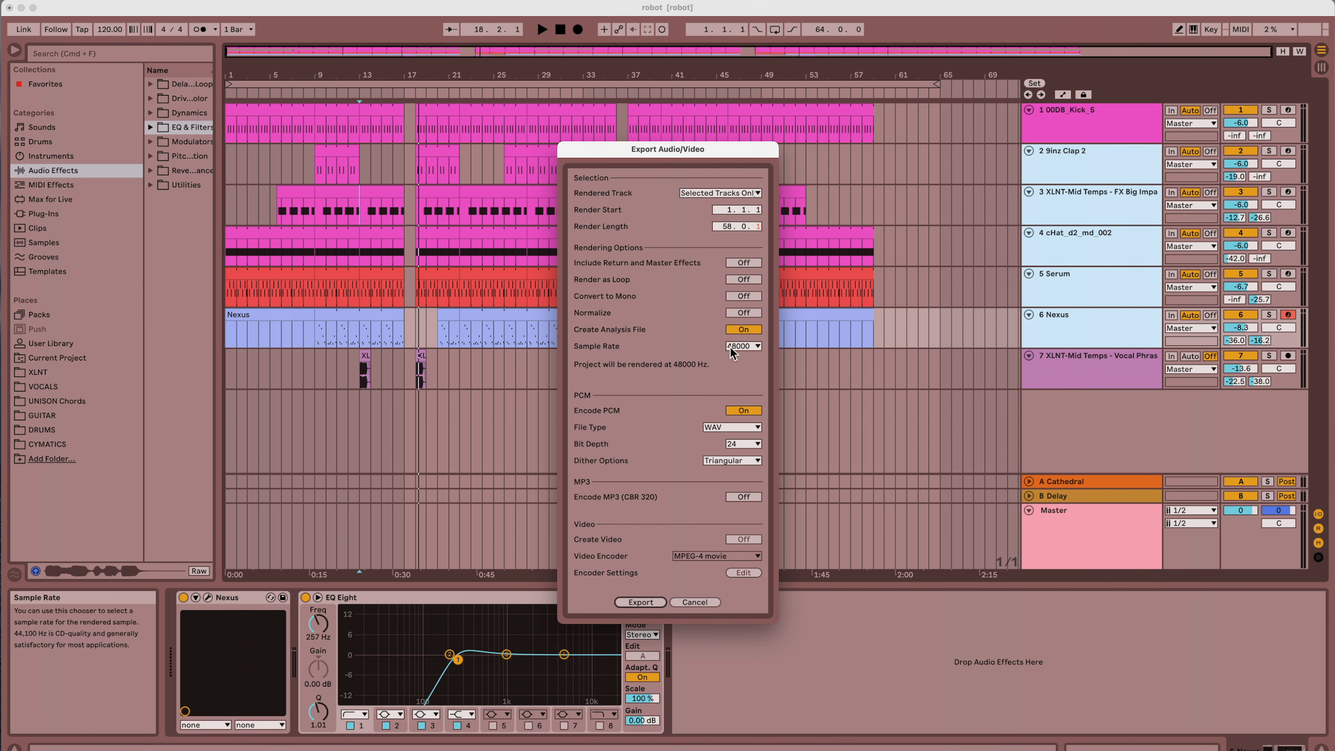
Try Master as the rendered track and return the choice to Selected Tracks Only.
left_click(717, 193)
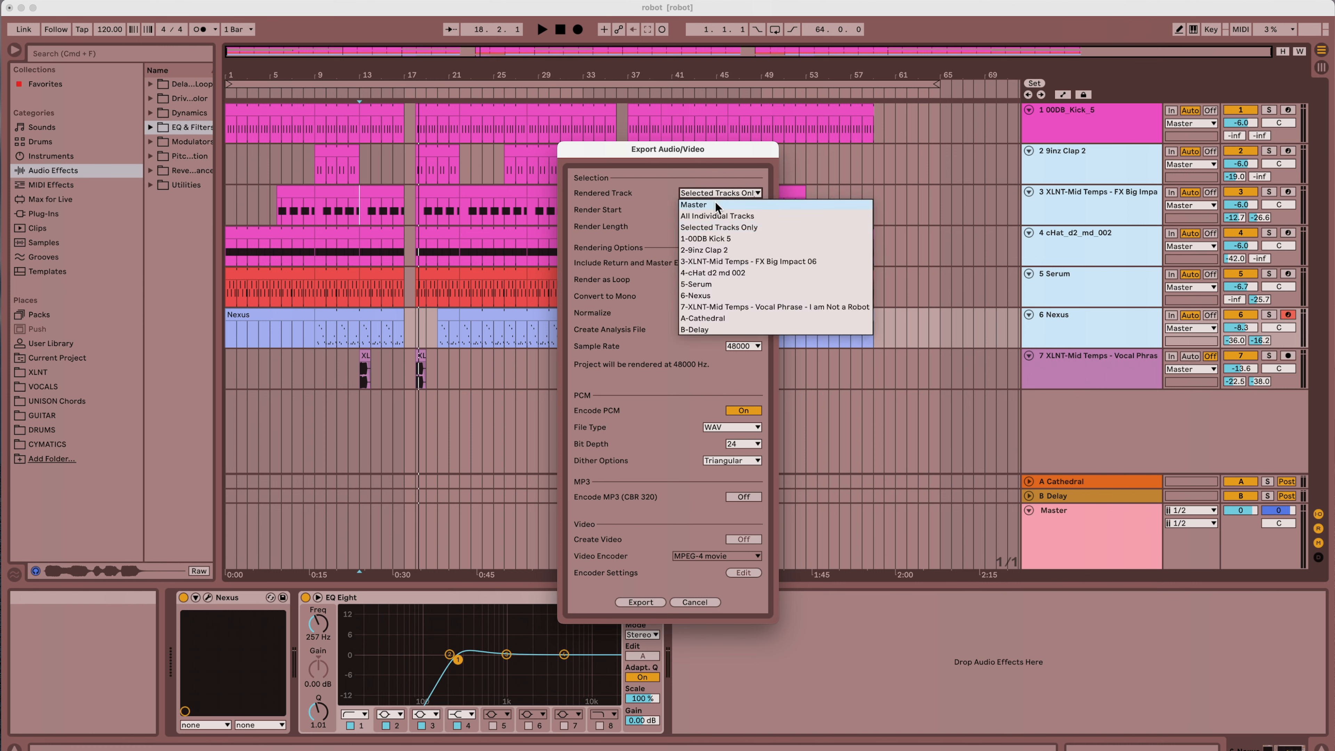
left_click(716, 203)
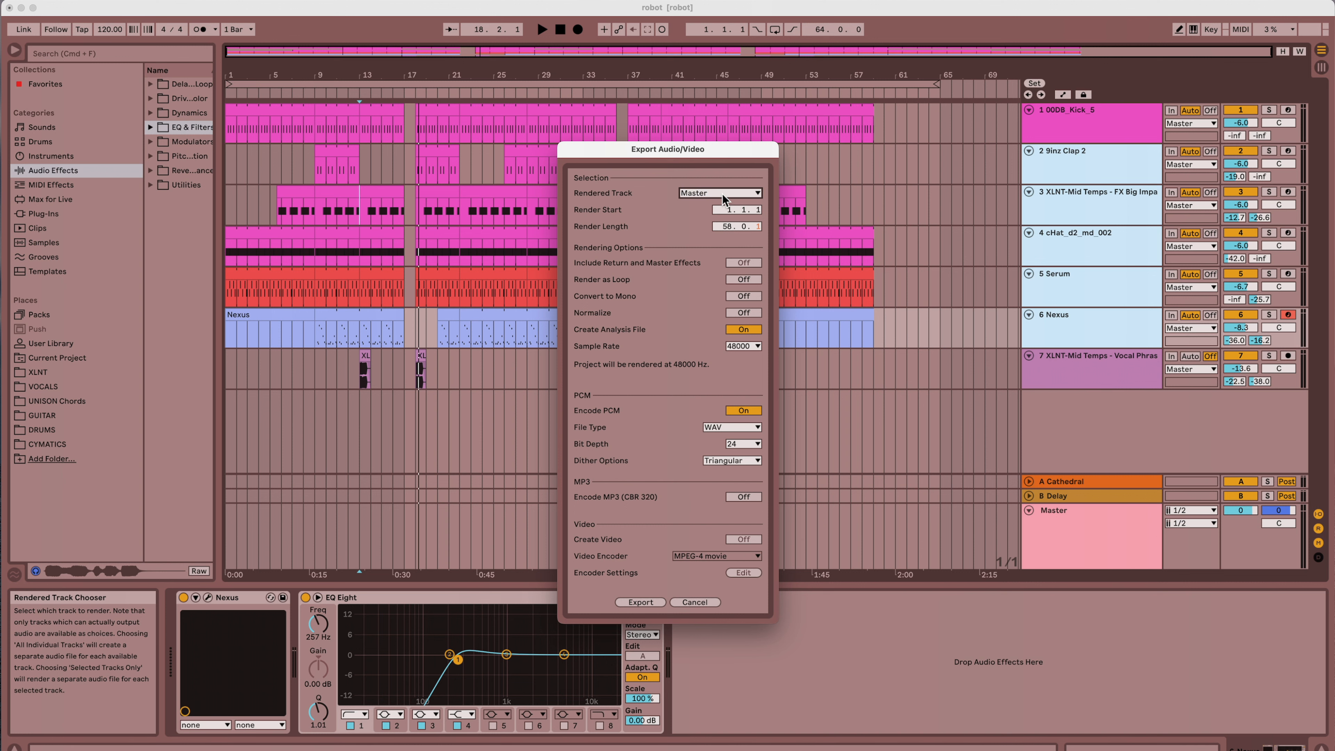
left_click(722, 194)
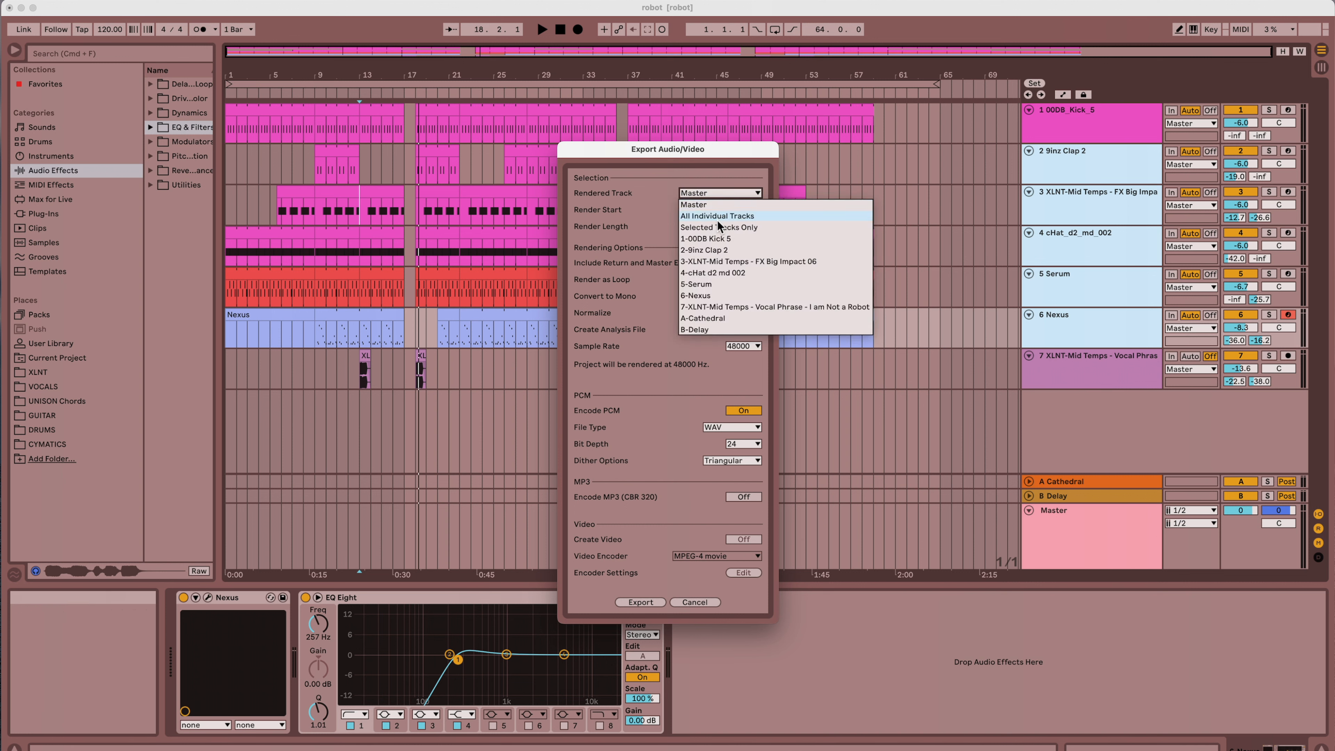
left_click(751, 231)
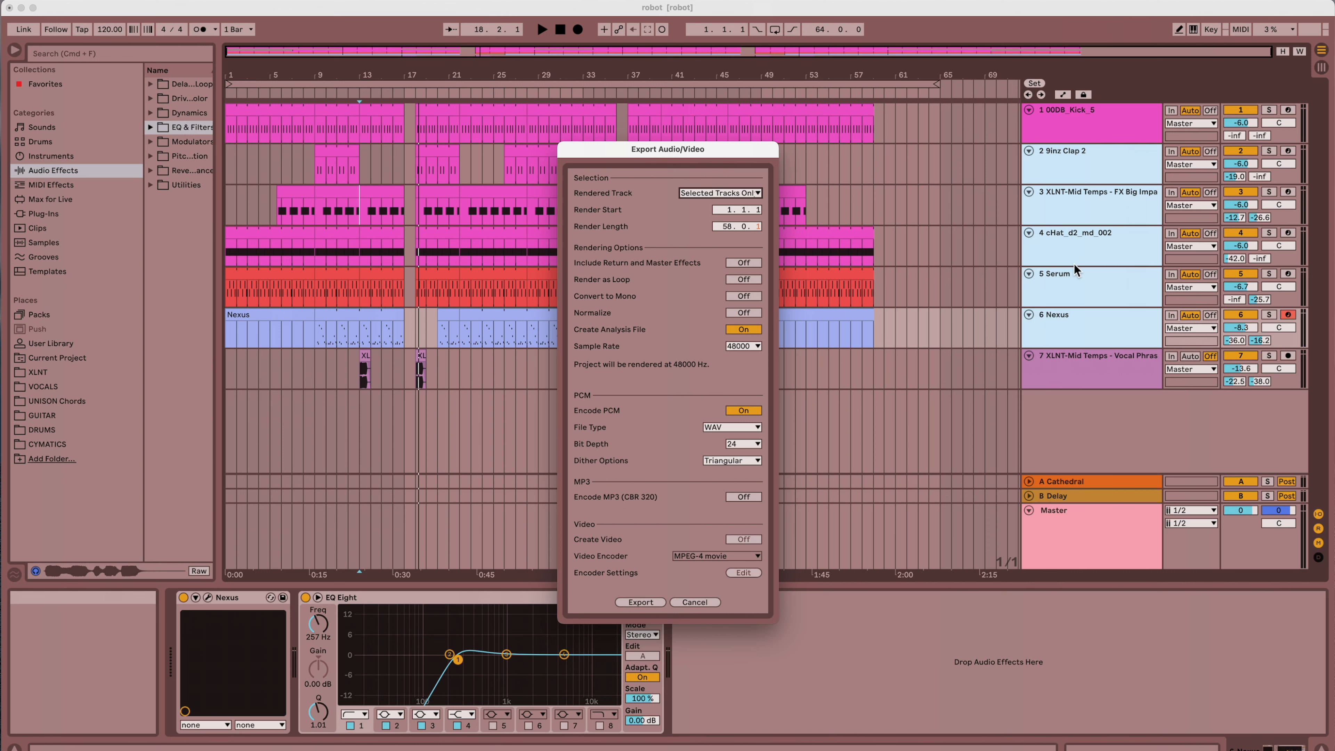
Set the render length to 63.0.1 and export the selected tracks as robot.wav into the Stems - DEMO folder.
left_click_drag(728, 226, 728, 216)
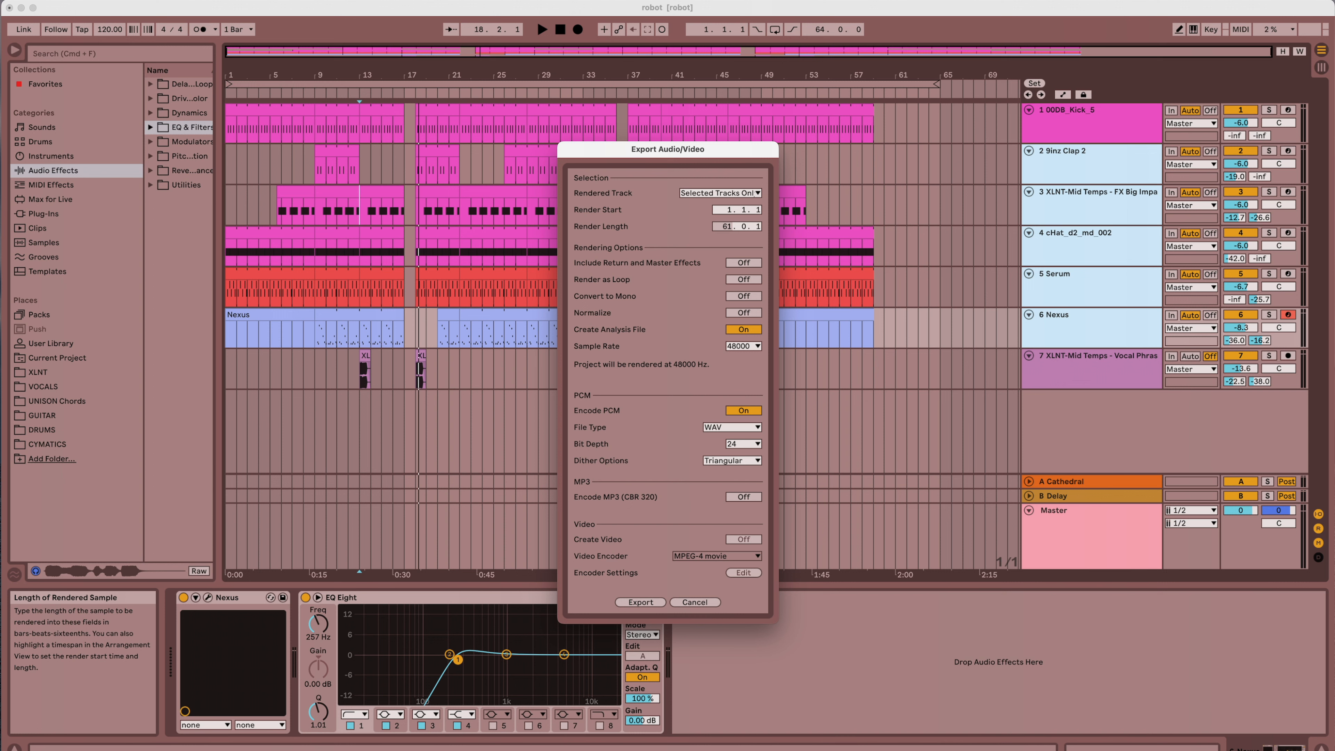
left_click_drag(729, 227, 728, 227)
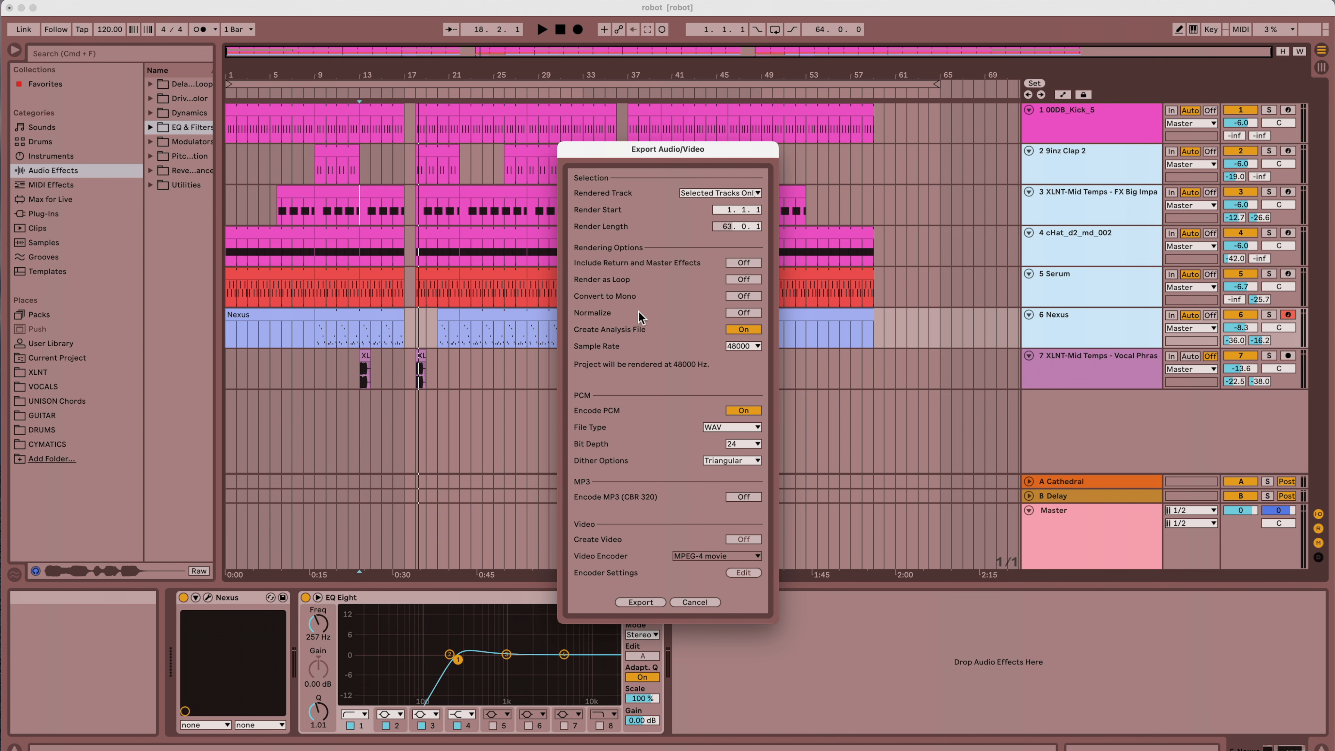
left_click_drag(719, 153, 753, 144)
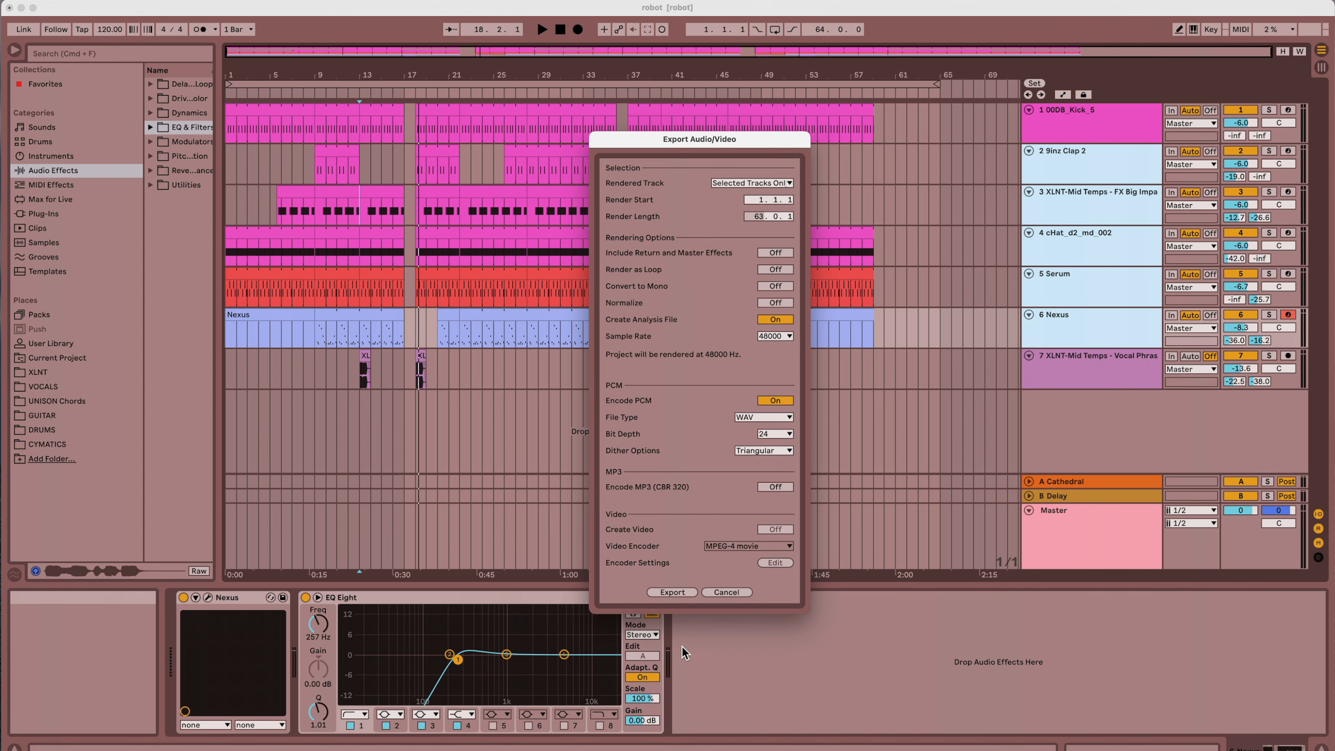
left_click(683, 591)
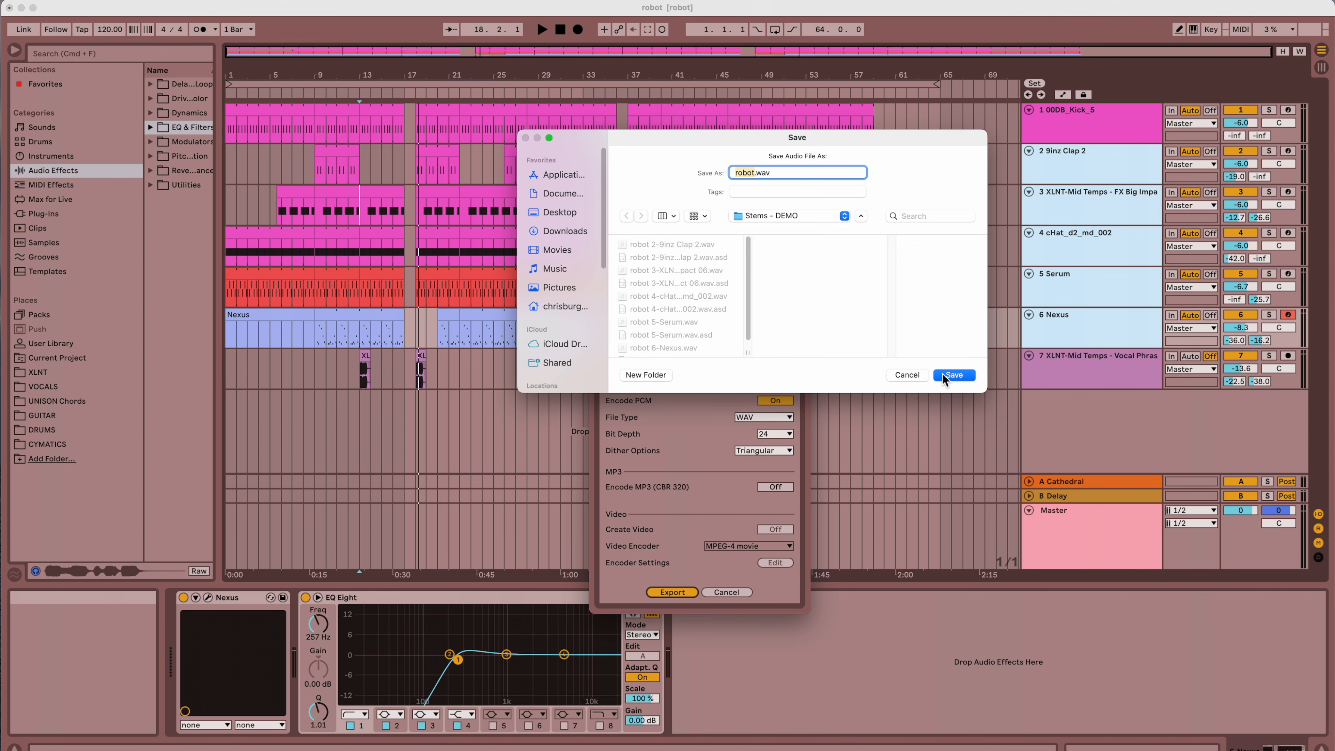
left_click(952, 375)
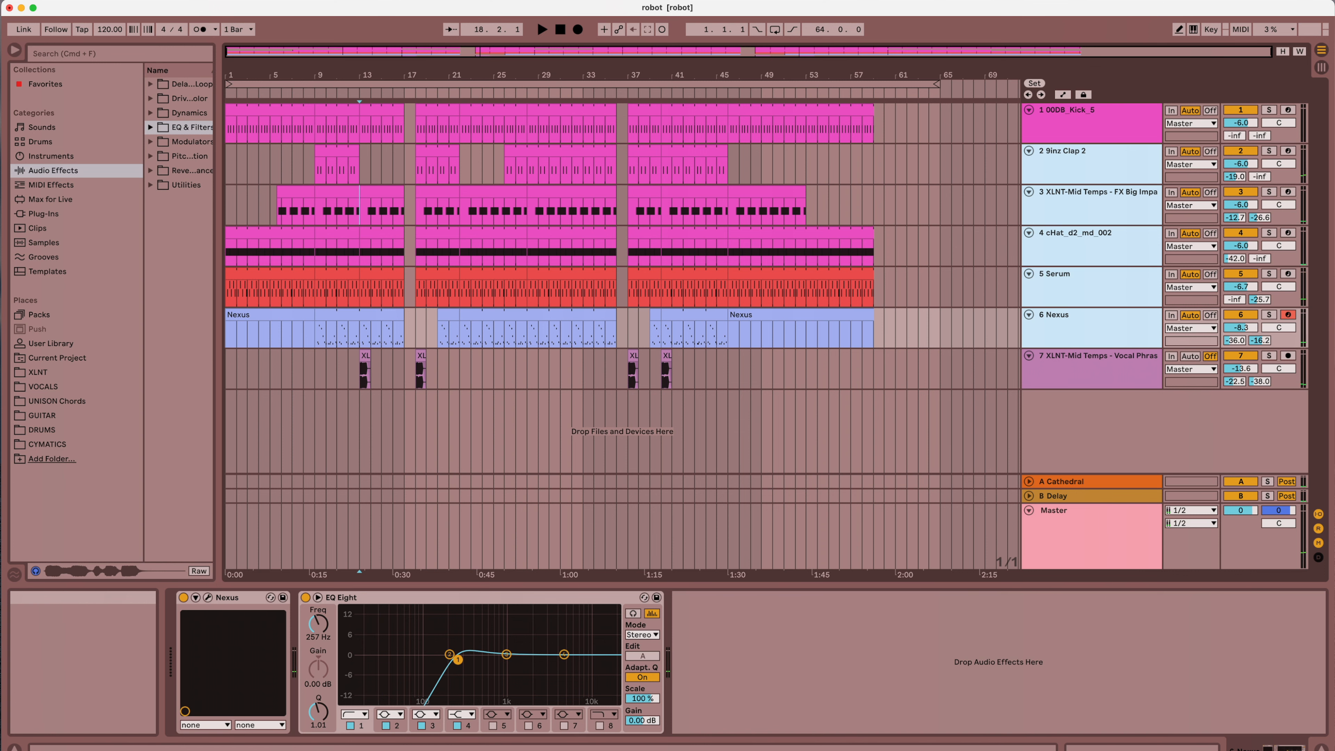
Import the robot 2-9inz Clap 2 stem from the Stems - DEMO folder onto a new audio track, aligned to bar 1.
left_click_drag(993, 430, 725, 383)
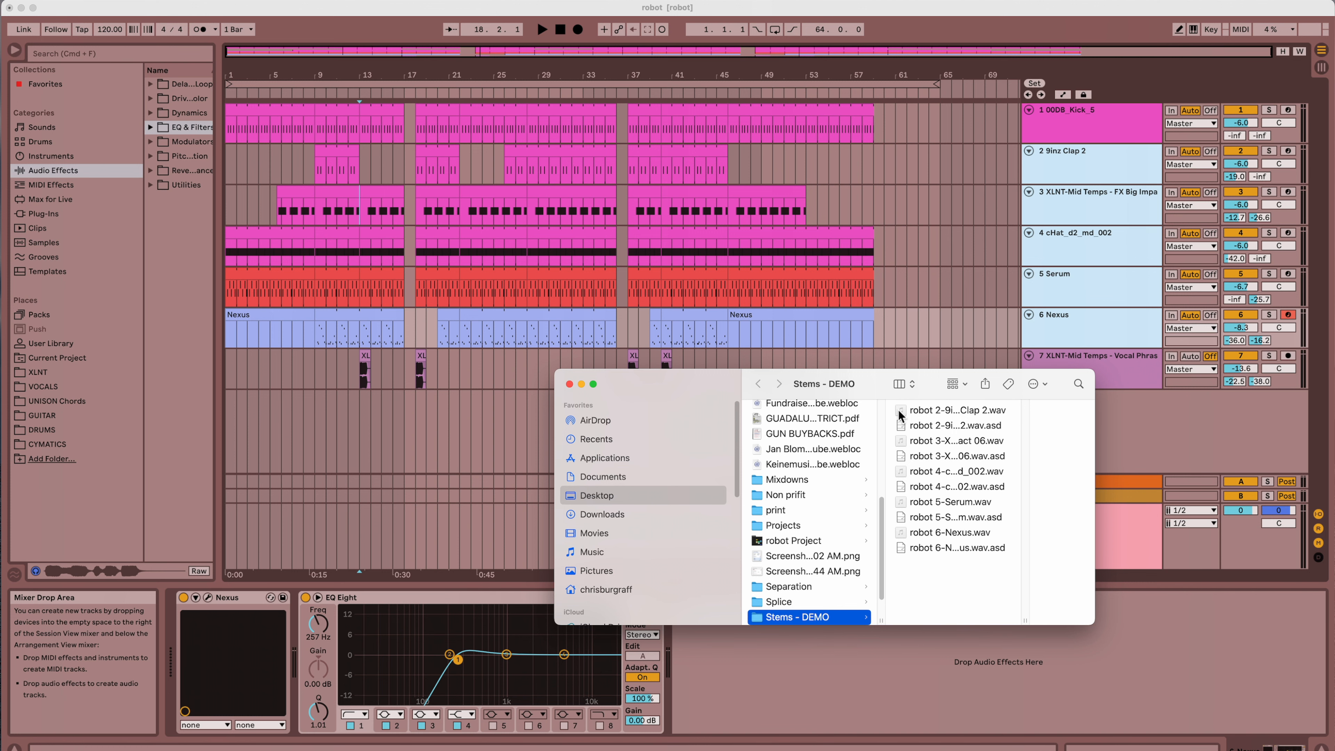
left_click_drag(900, 416, 232, 420)
left_click_drag(673, 383, 870, 457)
left_click(519, 413)
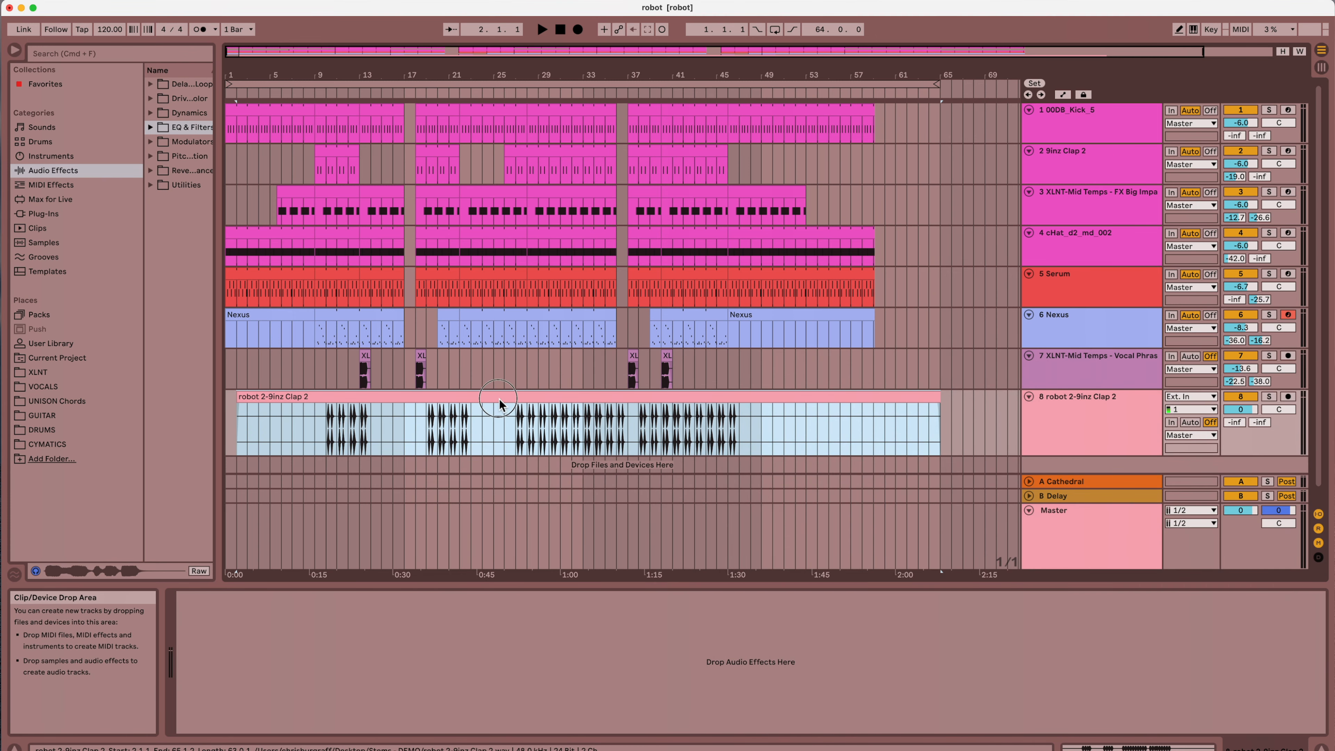
left_click_drag(286, 398, 273, 400)
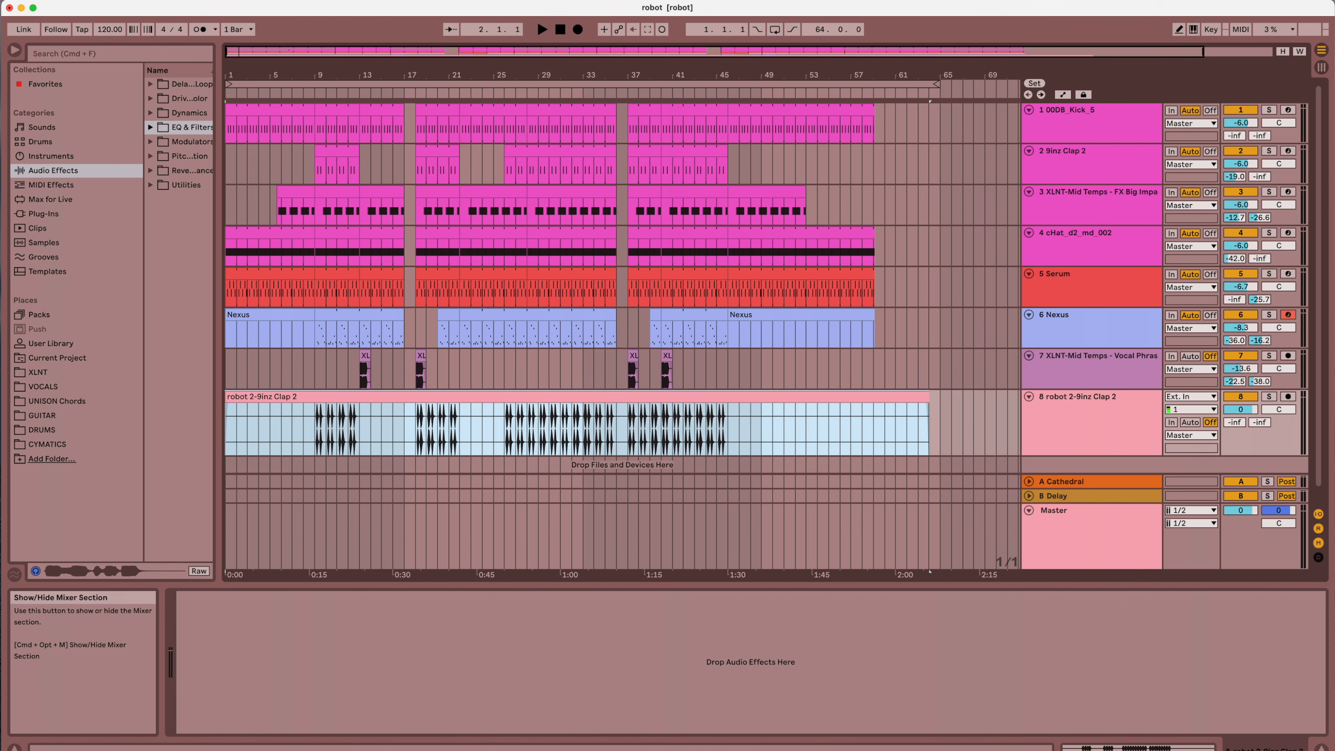
Switch to Finder and import the FX Big Impact 06, cHat_d2_md_002, Serum and Nexus WAV stems onto separate new tracks starting at bar 1.
key("super+Tab")
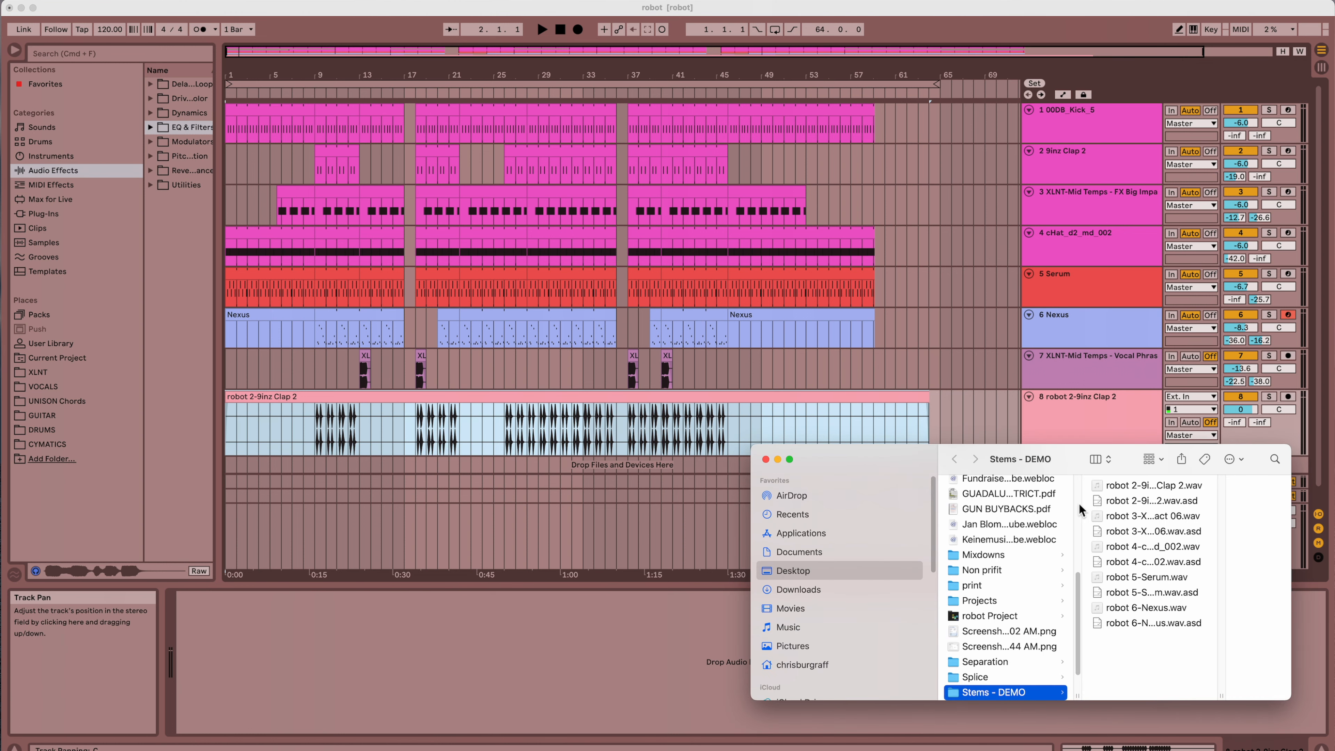
left_click(1097, 516)
left_click_drag(1025, 516, 234, 463)
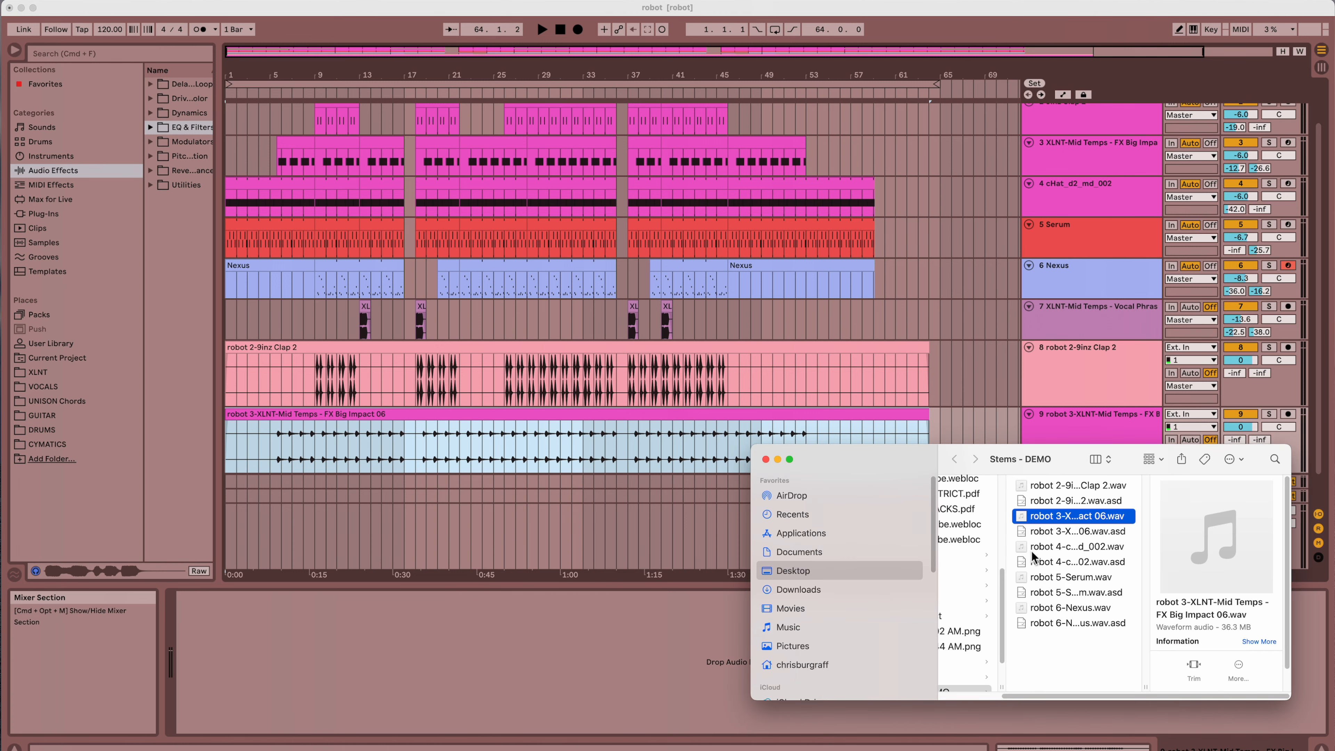
left_click(1023, 547)
left_click_drag(1023, 547, 229, 454)
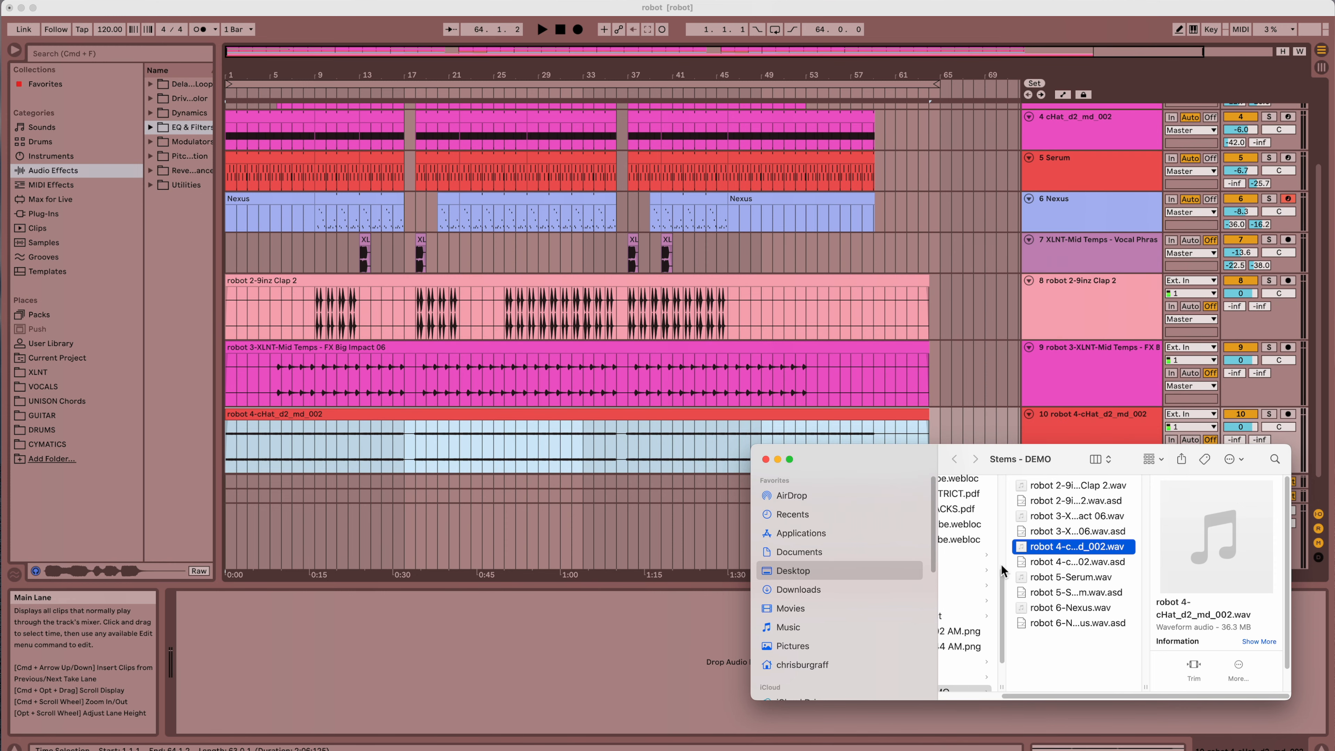
left_click_drag(1023, 576, 230, 452)
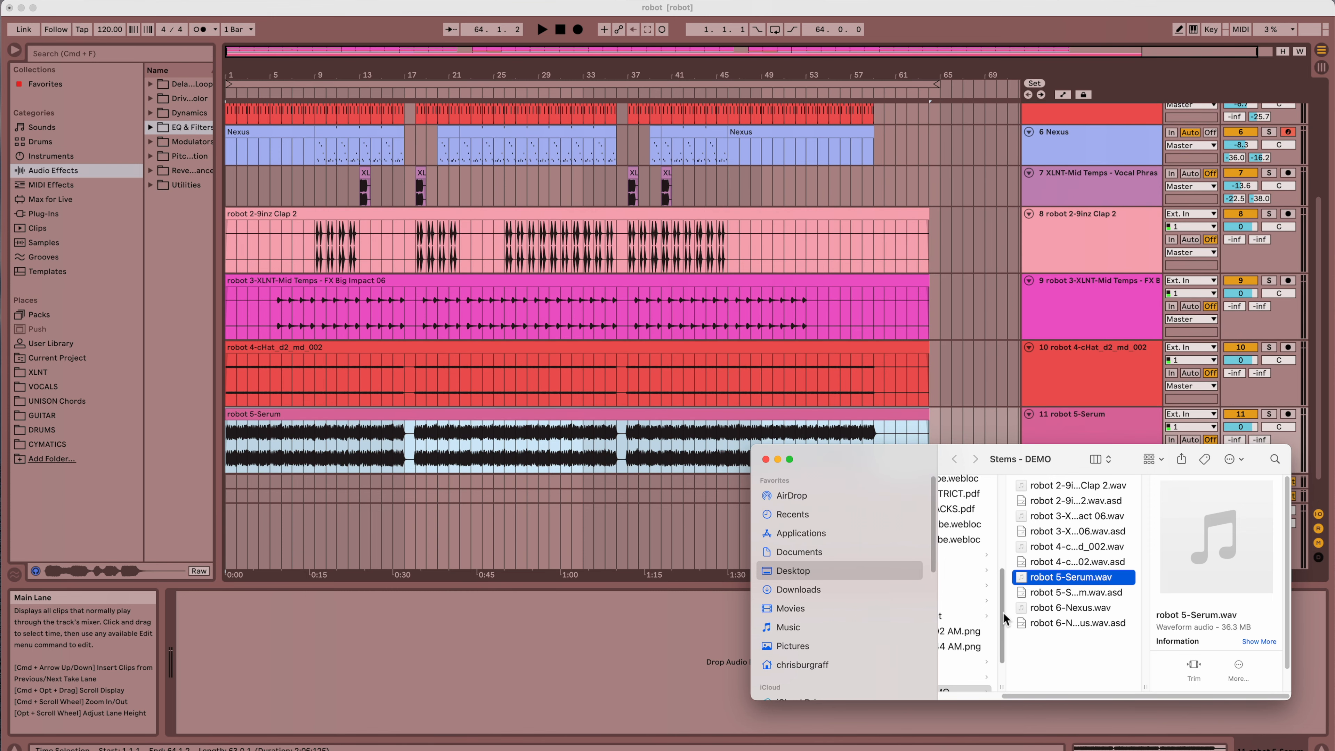
left_click_drag(1024, 610, 228, 455)
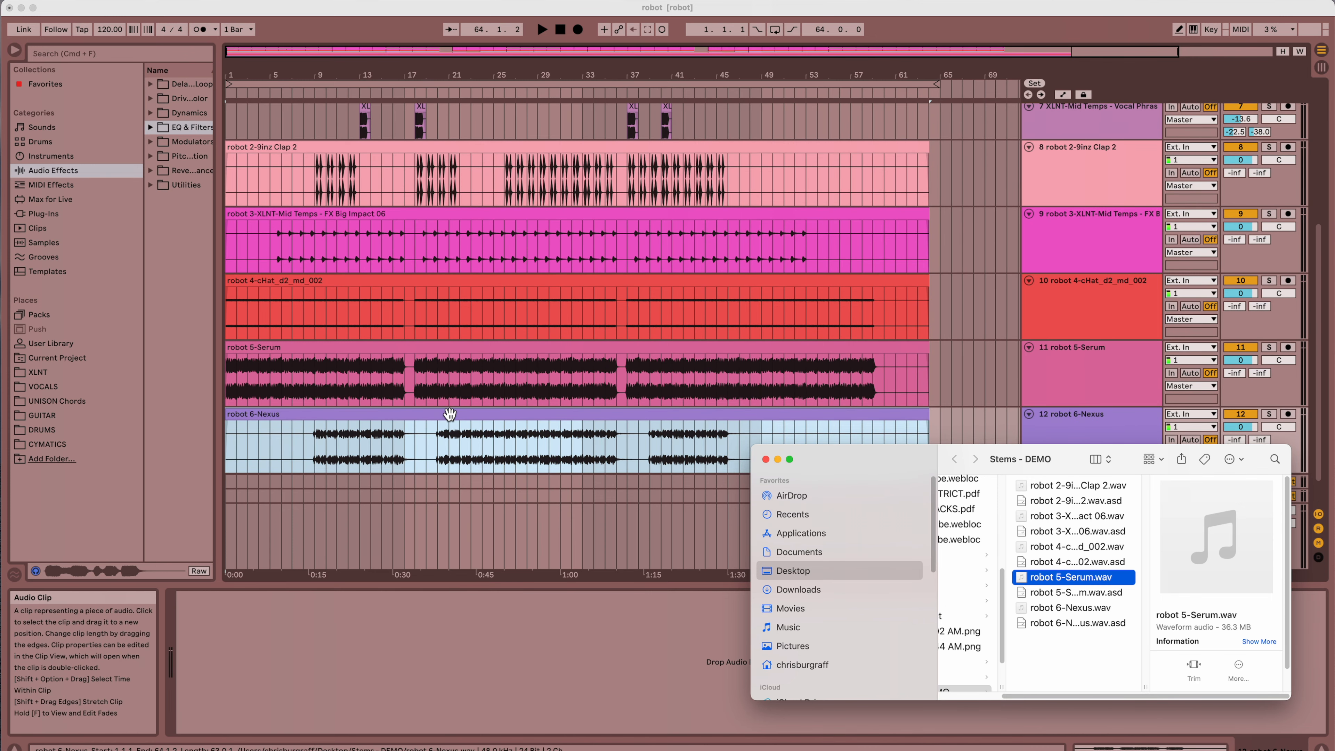
Close the Stems - DEMO Finder window and fit all the arrangement tracks to the view height.
scroll(447, 410, "up", 4)
scroll(447, 411, "down", 4)
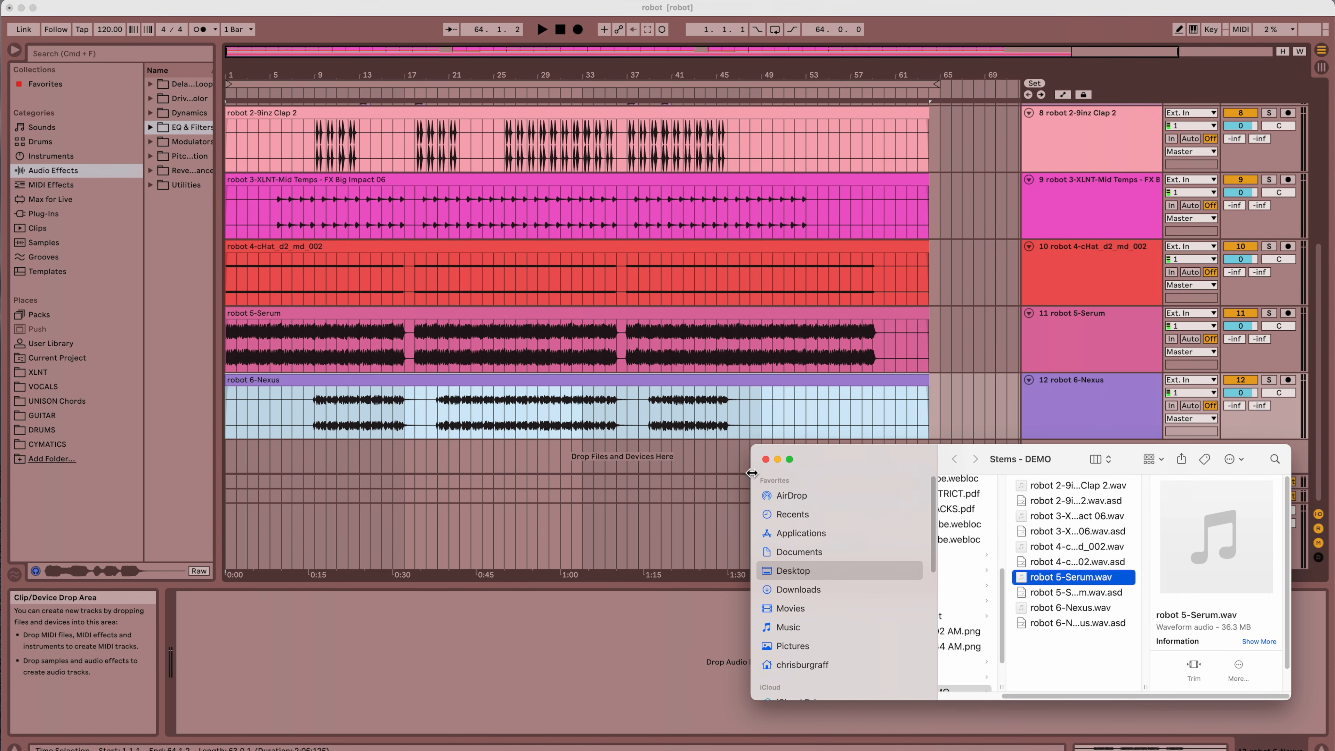
left_click(766, 465)
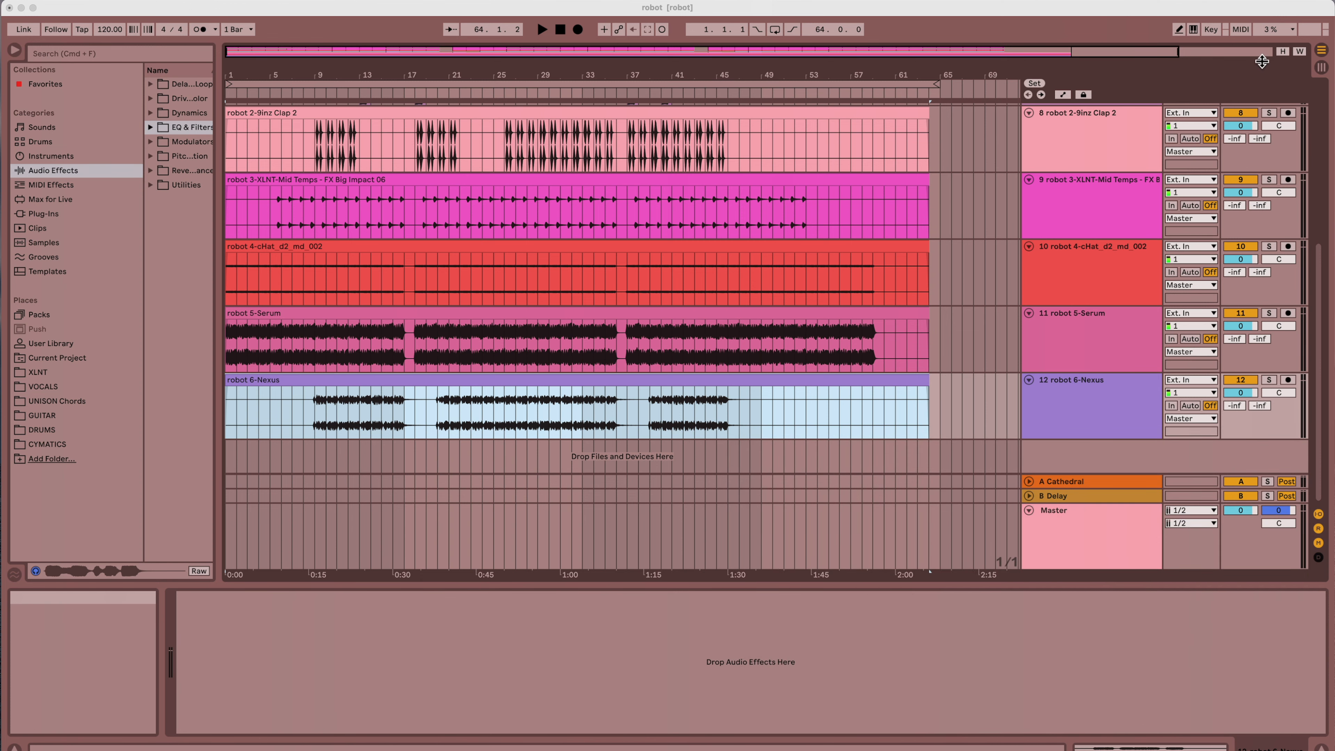
left_click(1282, 51)
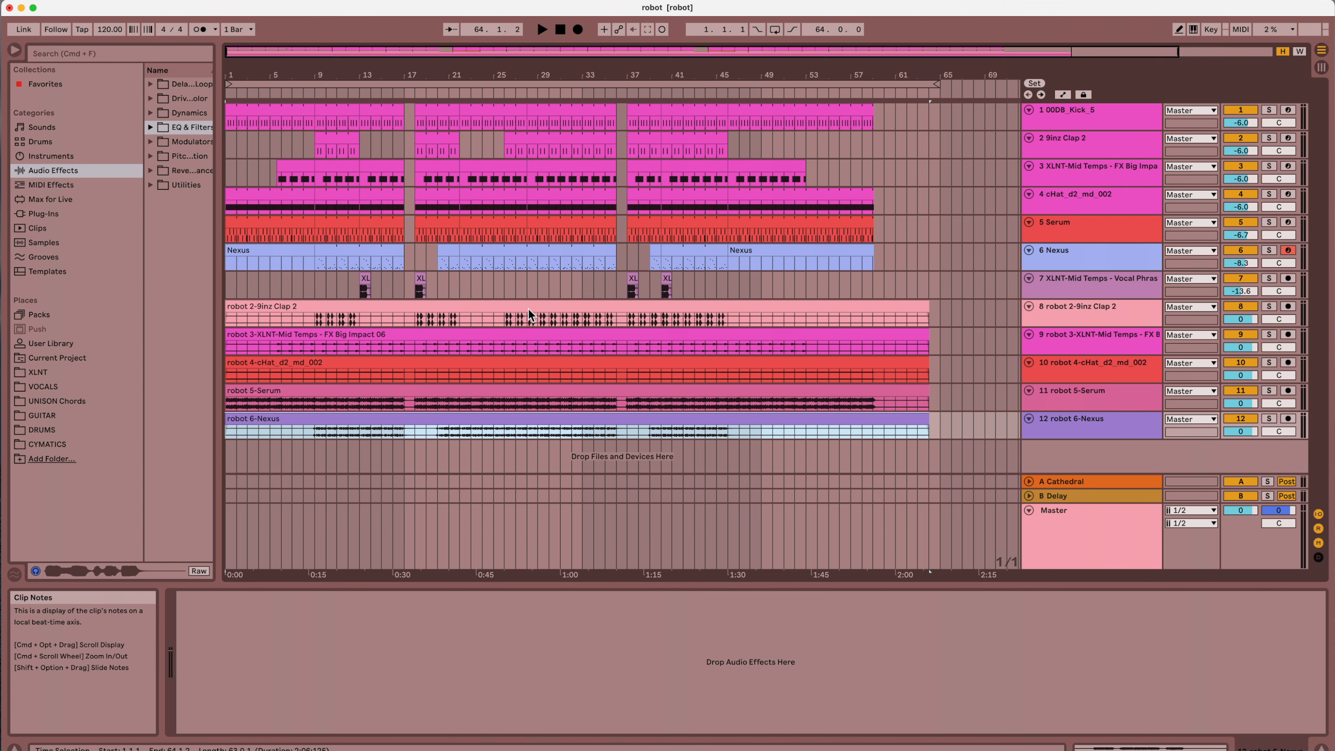
Split out and remove bars 17 and 36 from the imported robot stems on tracks 8–12, leaving one-bar gaps.
left_click_drag(410, 432, 409, 316)
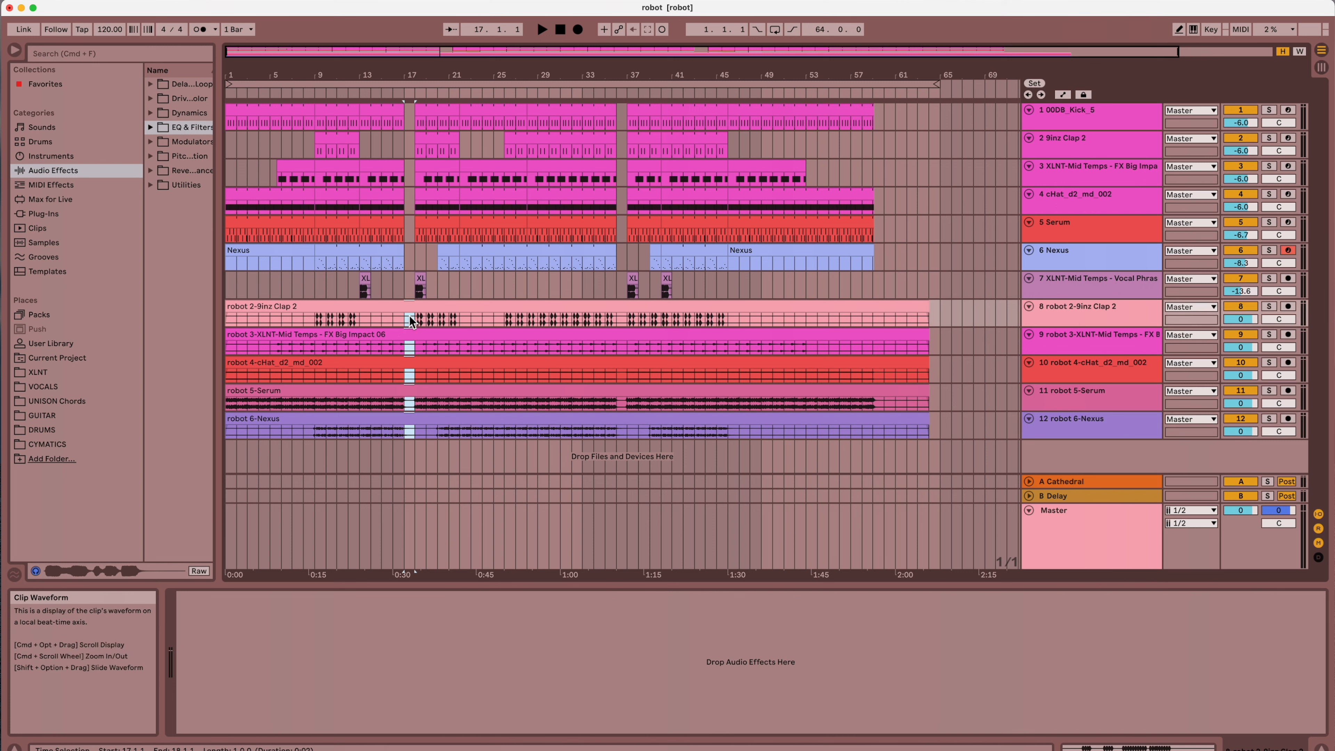
key("super+e")
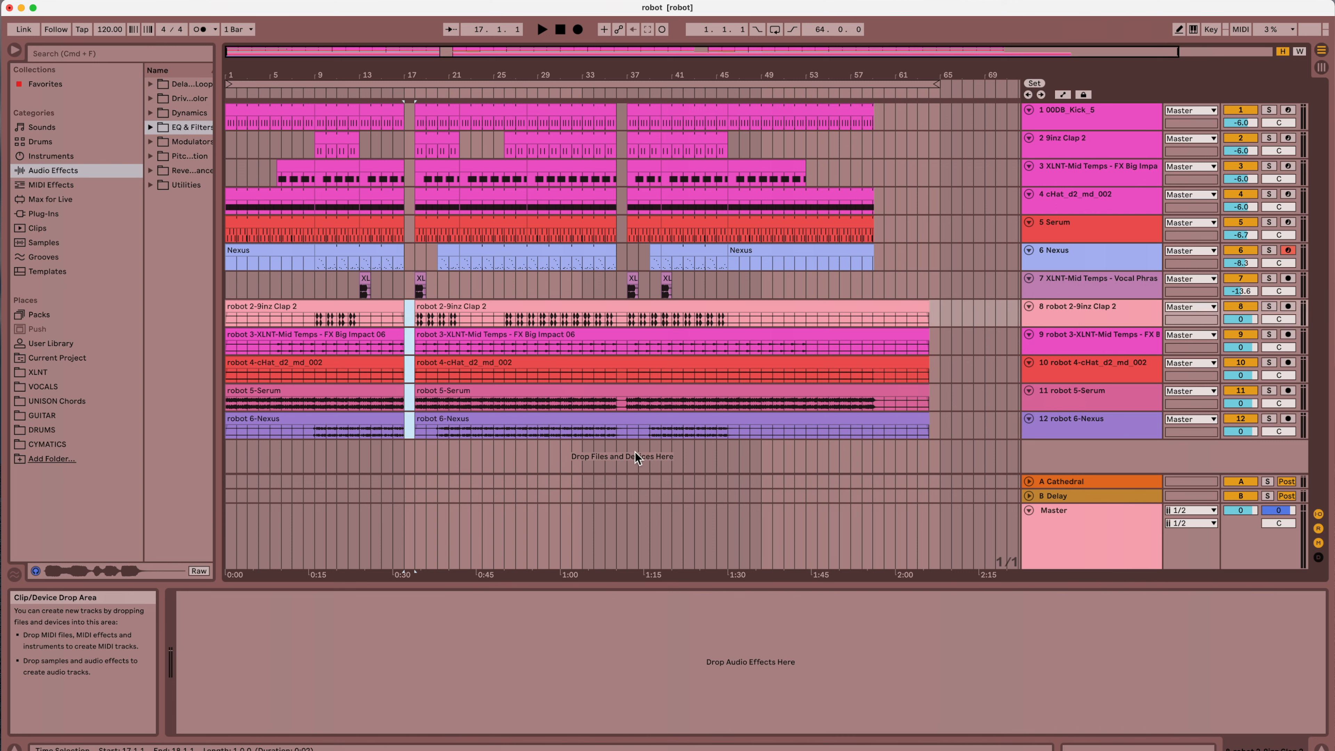
left_click_drag(627, 453, 622, 318)
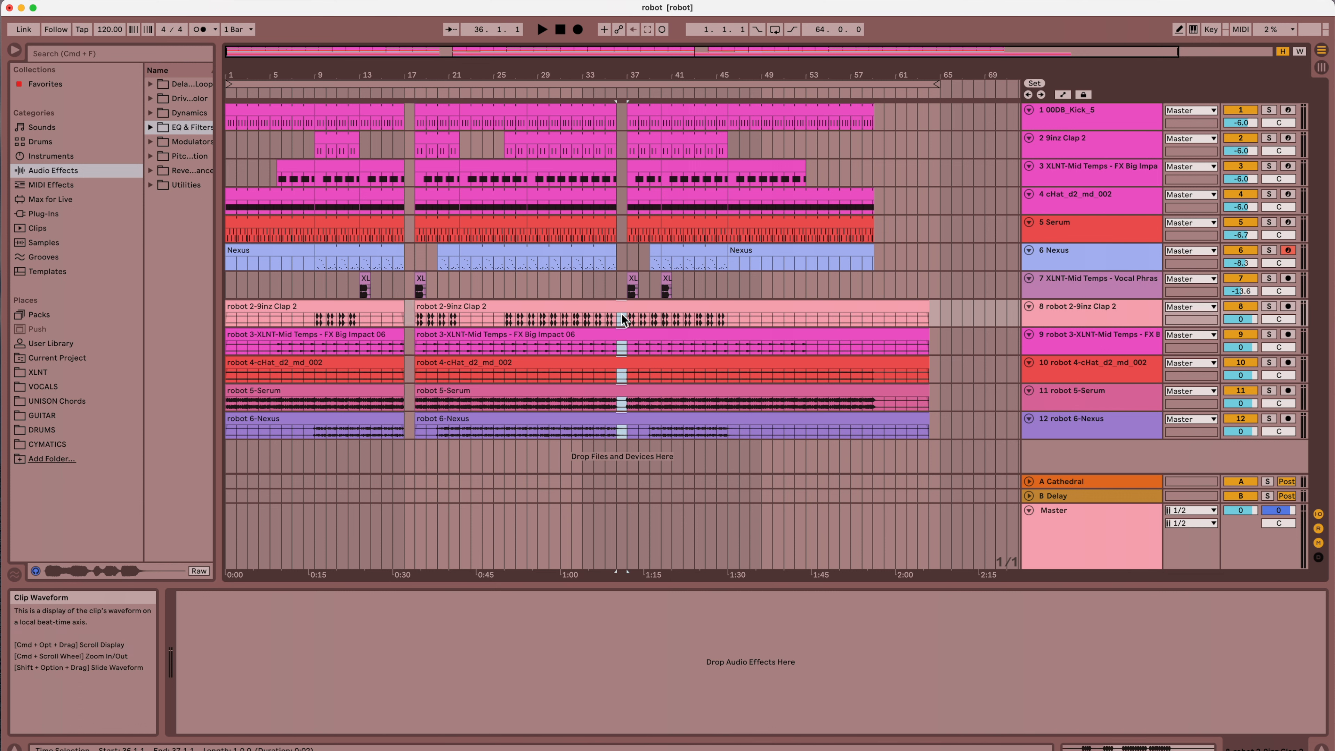
key("super+e")
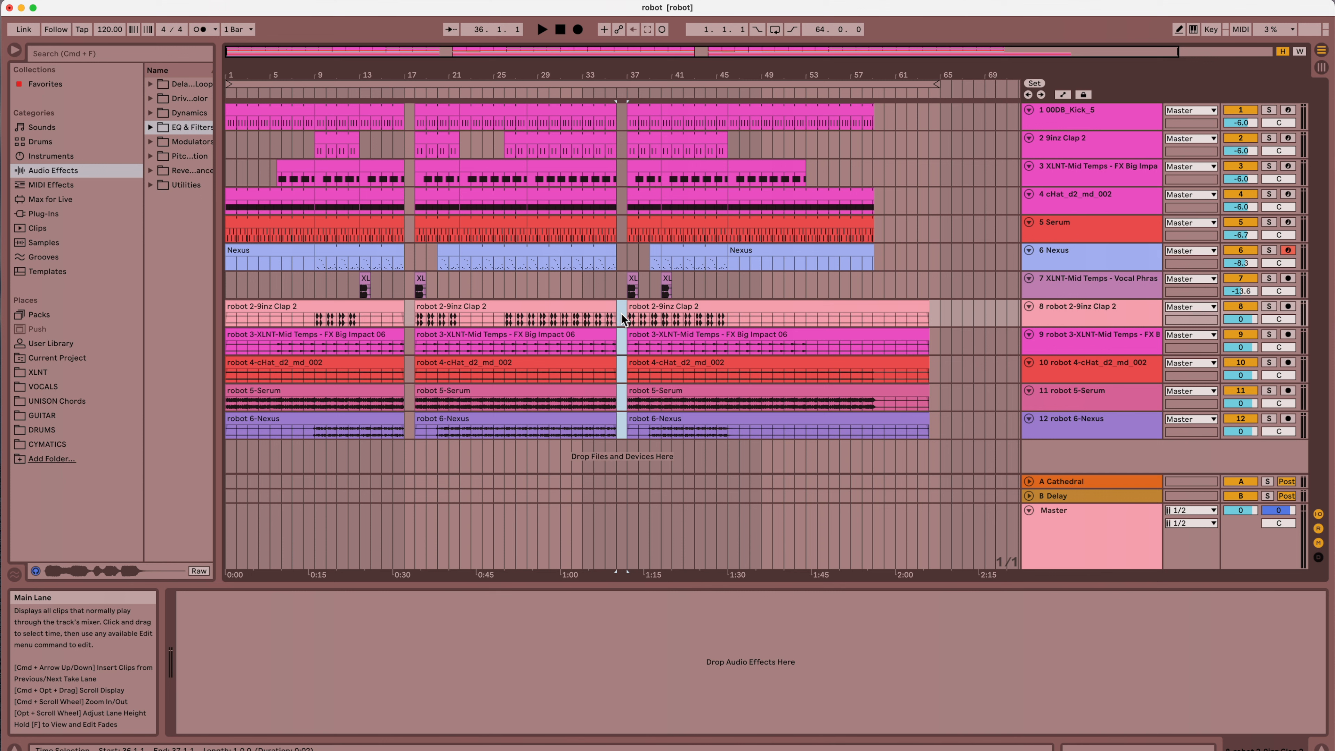
Move the second and third vocal phrase clips on track 7 one bar earlier, to start at bars 17 and 36.
left_click(425, 284)
left_click_drag(425, 284, 413, 284)
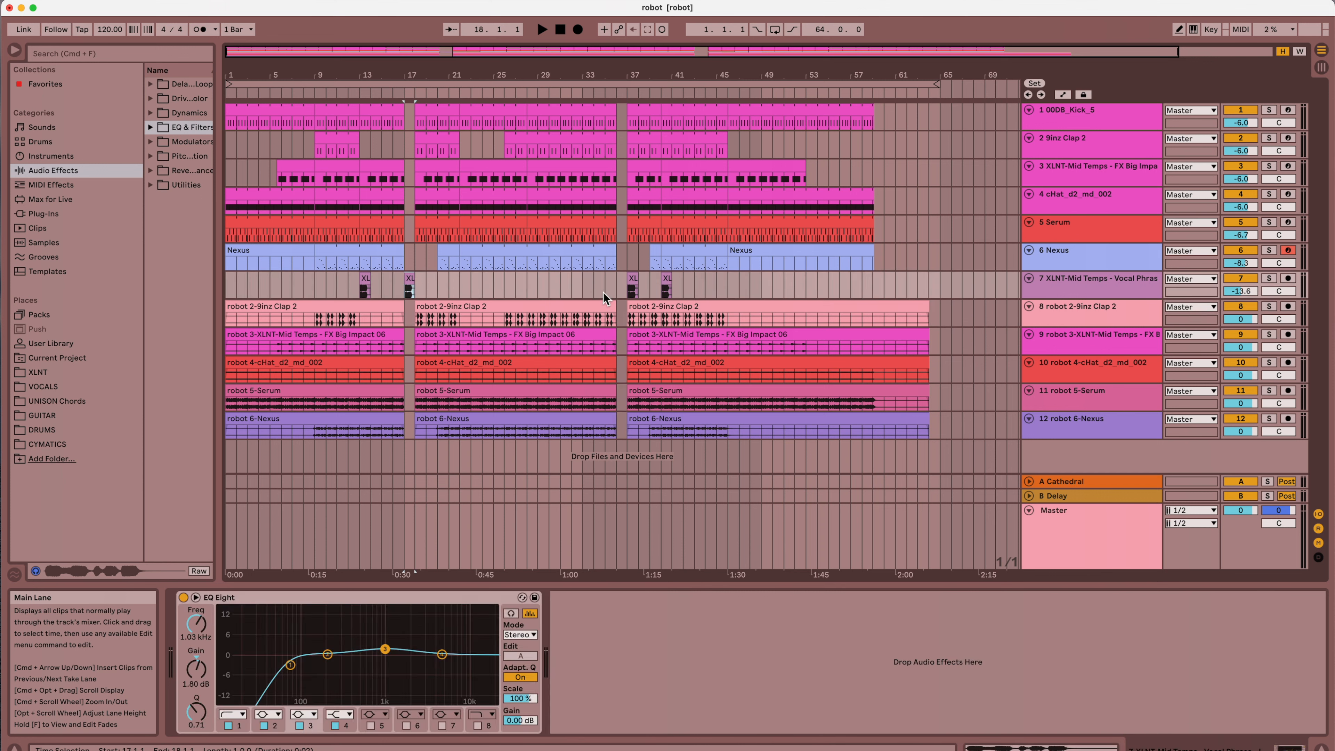
left_click(633, 284)
left_click_drag(635, 284, 622, 284)
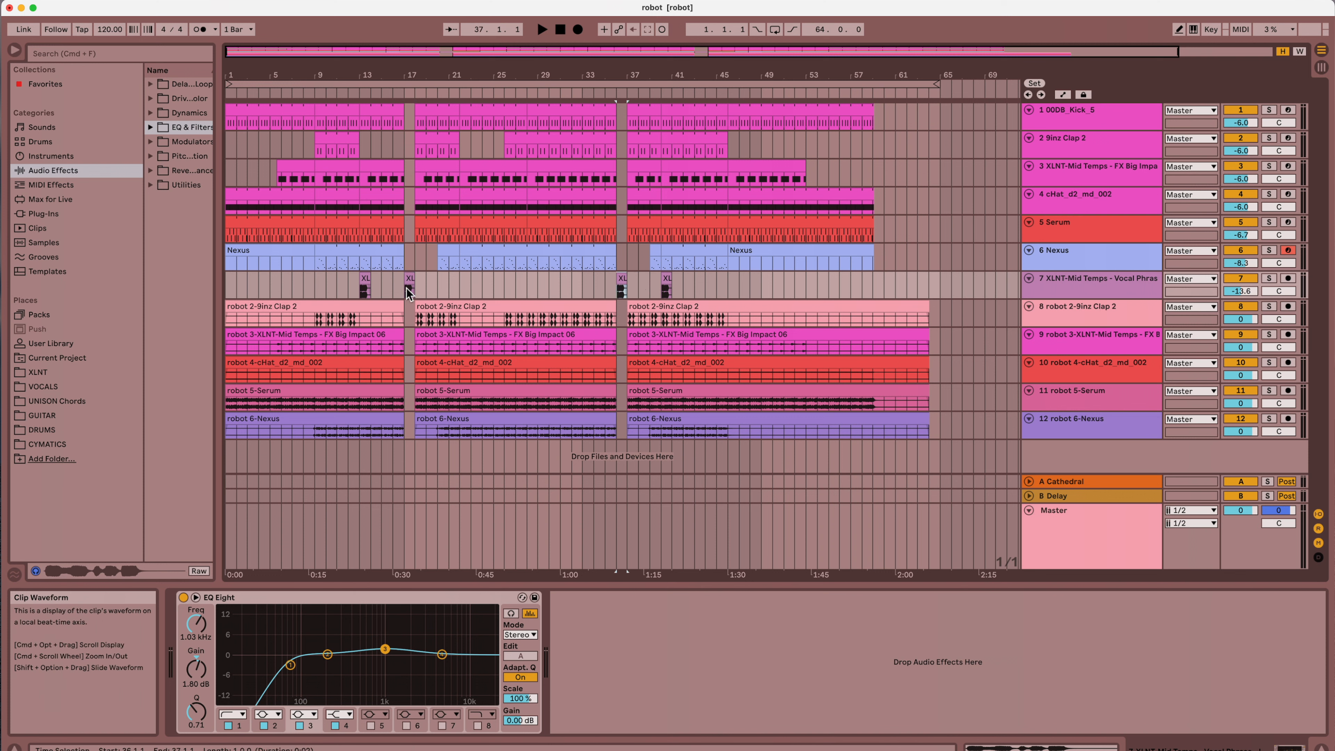
Extend the ends of the 00DB_Kick_S clips before the two gaps to 17.1.2 and 36.1.3.
left_click_drag(379, 87, 379, 173)
left_click_drag(529, 87, 529, 181)
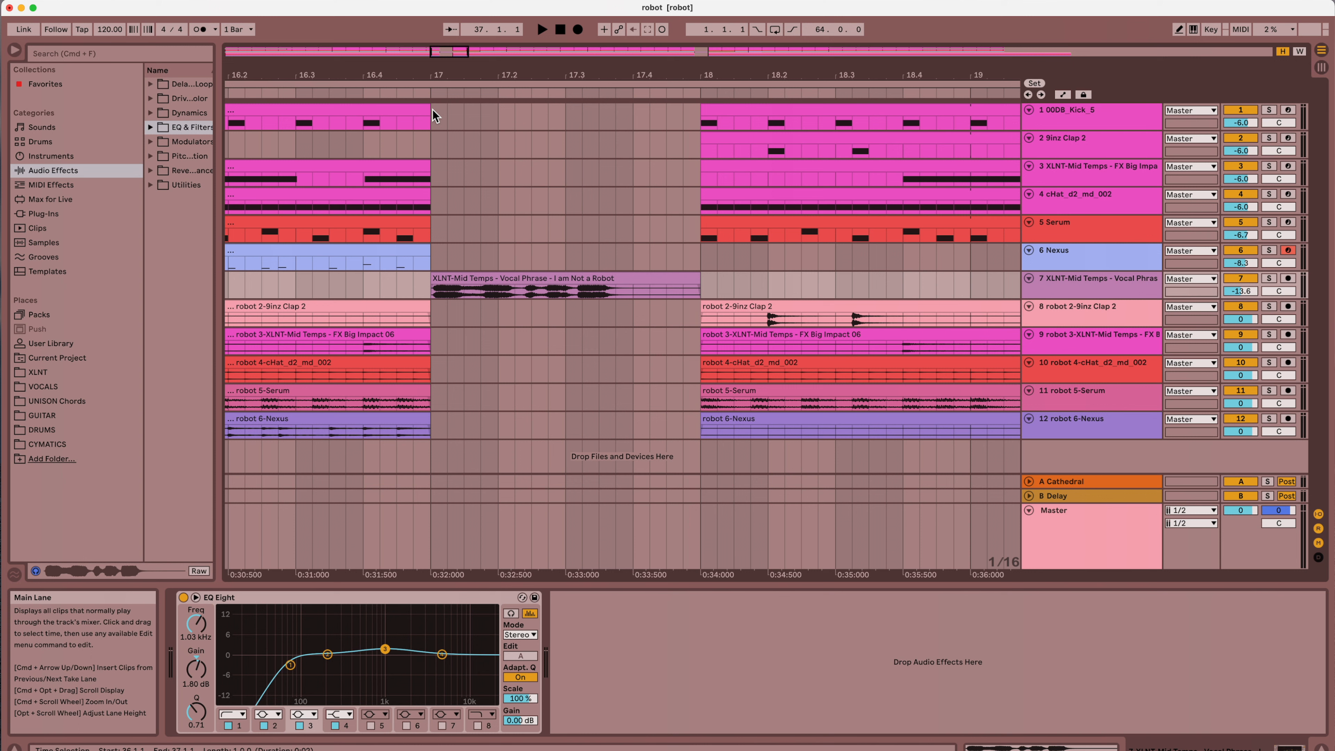
left_click_drag(432, 109, 450, 110)
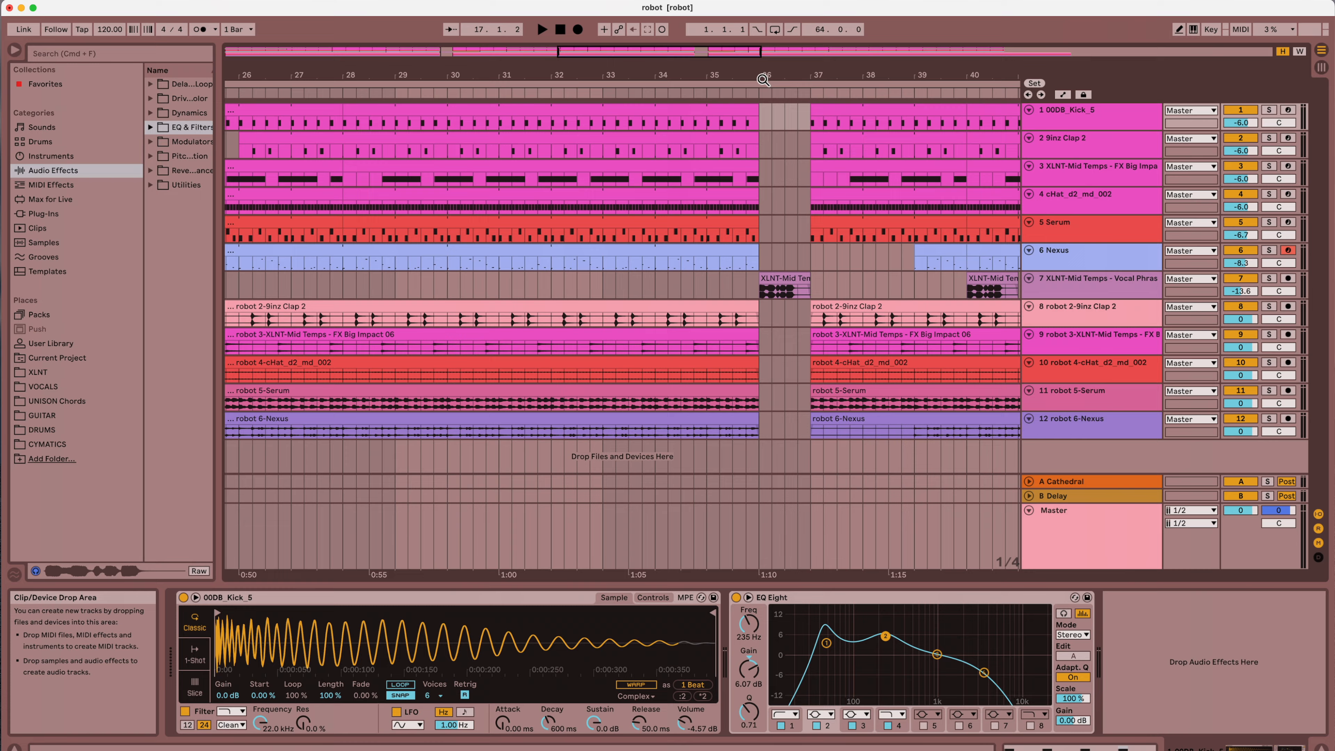
left_click_drag(749, 52, 752, 90)
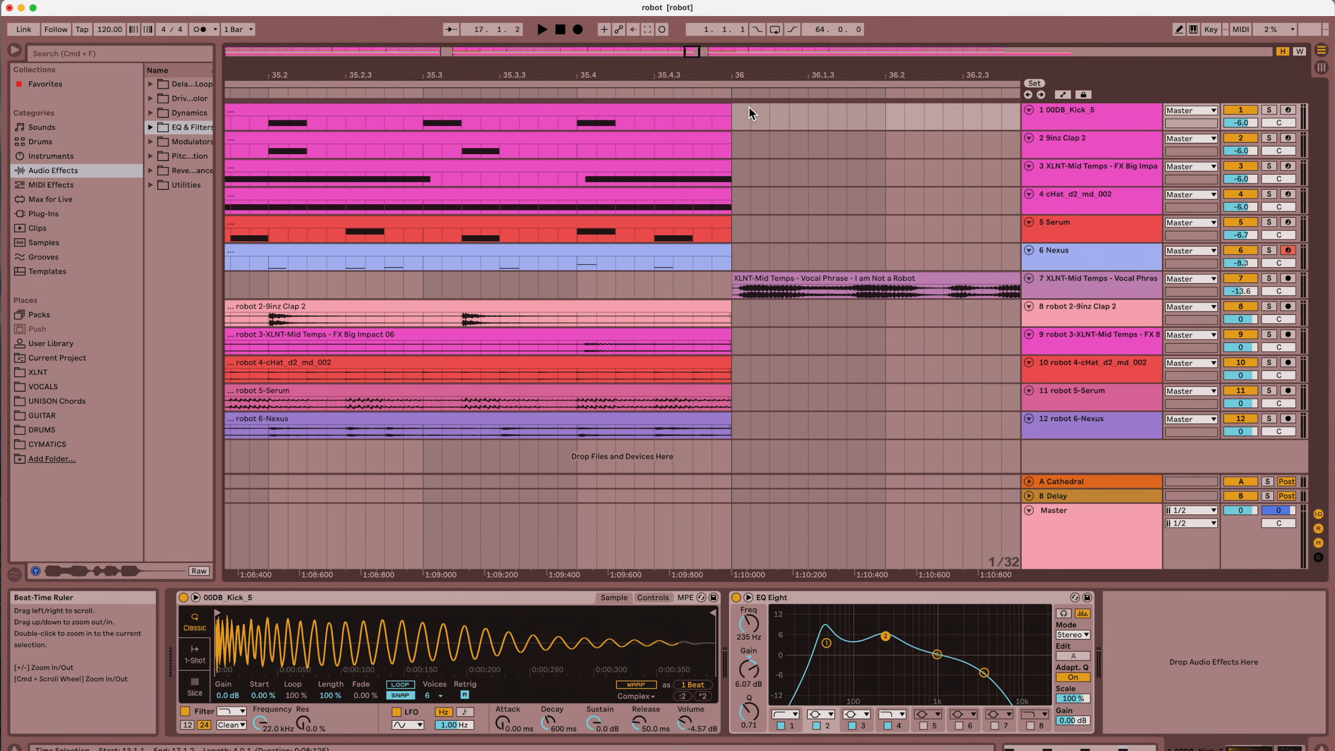
left_click_drag(732, 110, 809, 109)
left_click_drag(648, 78, 648, 32)
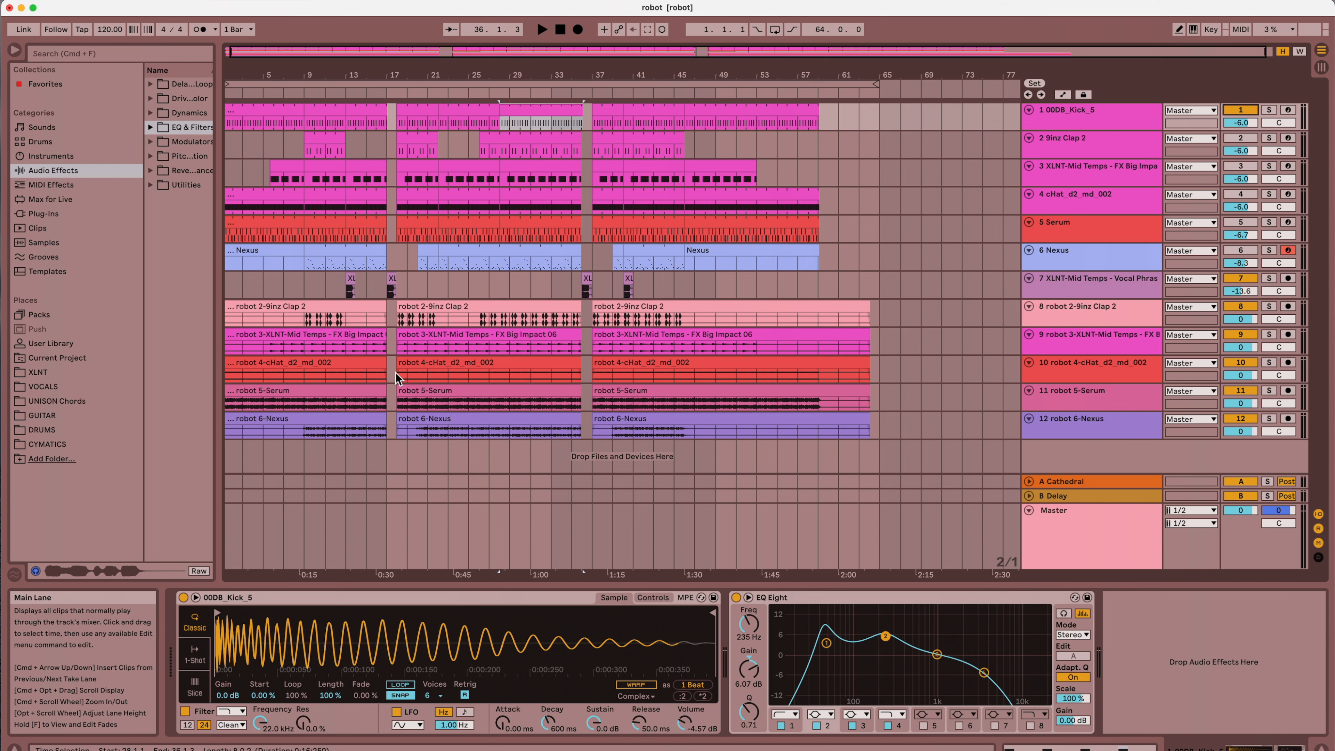
Play the arrangement through the gap at bar 17 and stop playback.
left_click(549, 35)
left_click(542, 30)
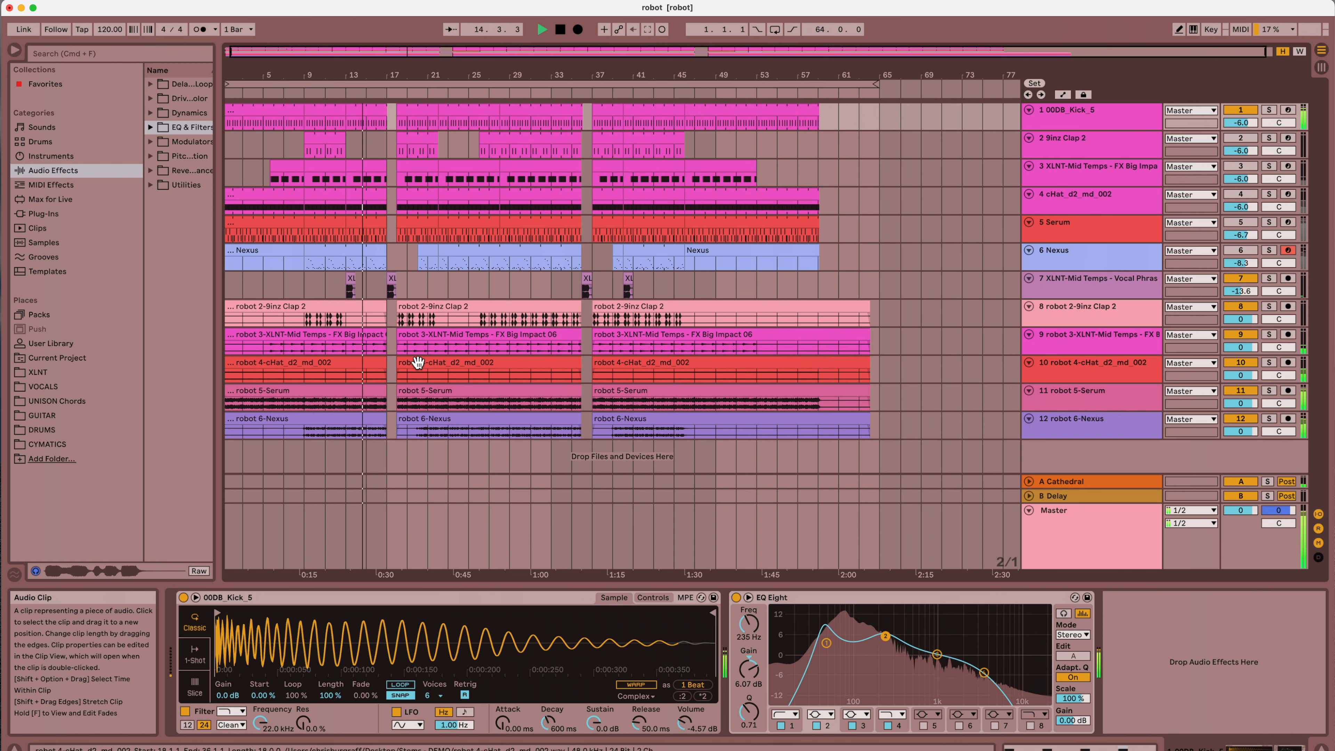
key("space")
scroll(399, 294, "right", 1)
Examine the device chains of the vocal track and original tracks 2–6.
left_click(390, 278)
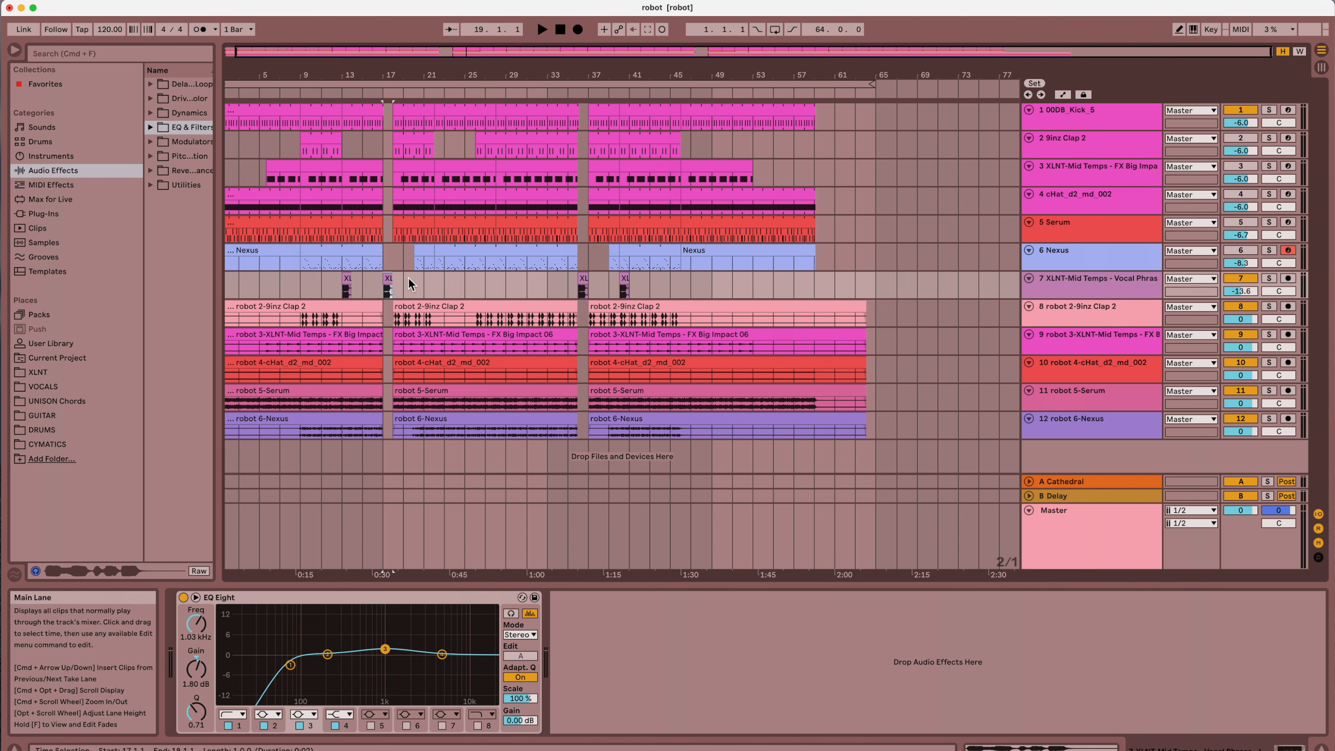
left_click(1085, 173)
left_click(1085, 154)
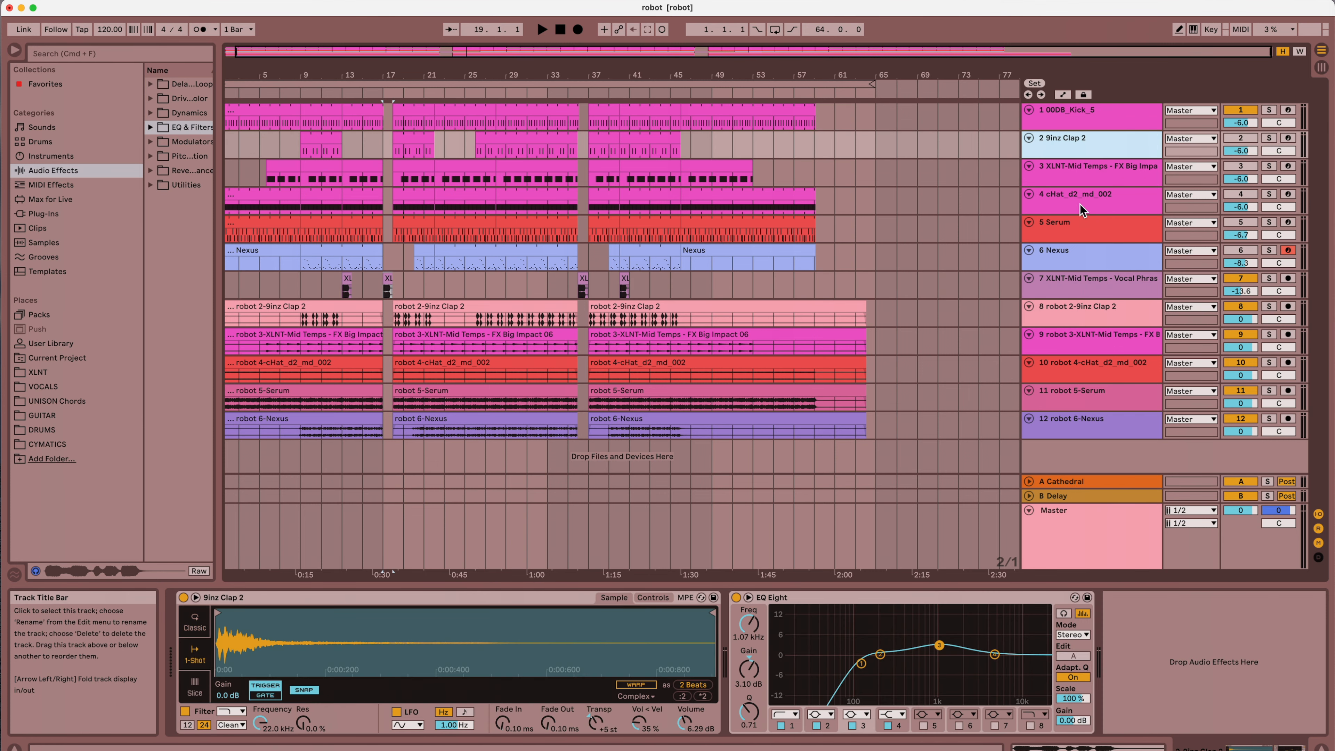
left_click(1080, 209)
left_click(1076, 229)
left_click(1075, 252)
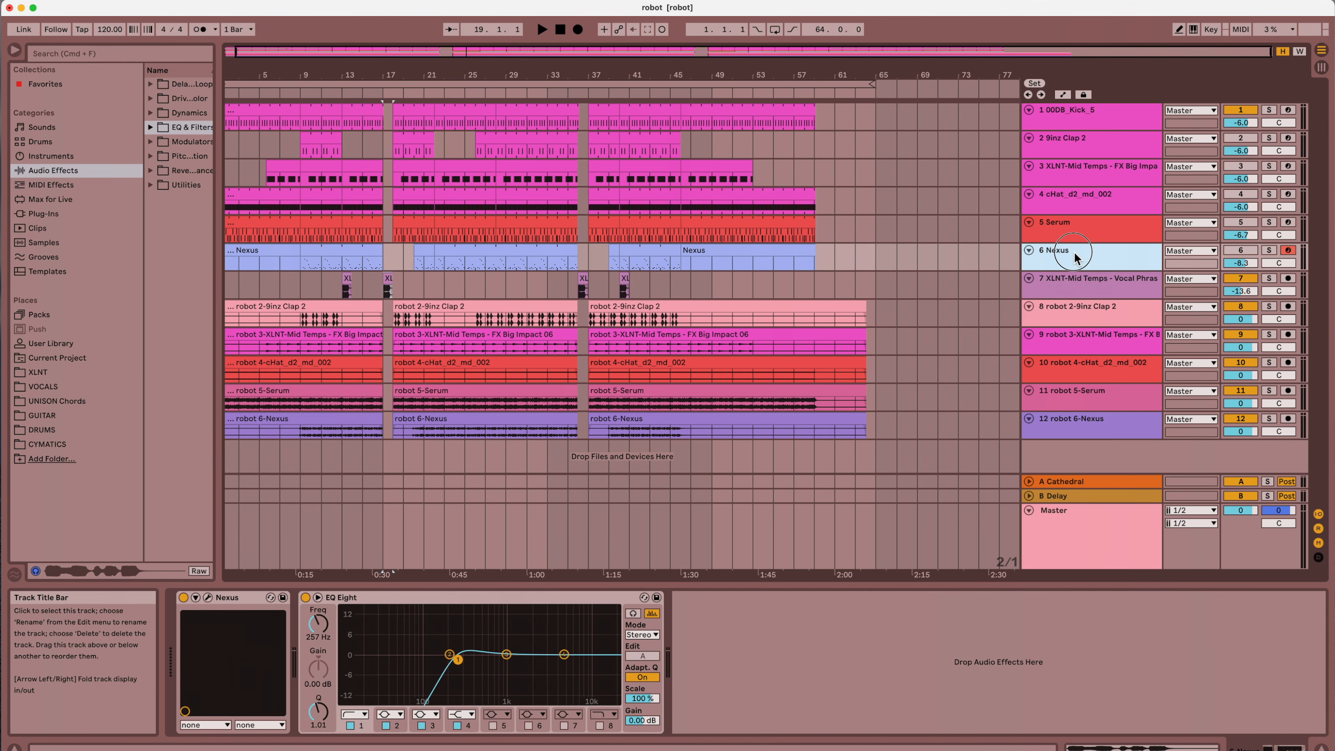
left_click(1072, 284)
left_click(1072, 263)
left_click(1072, 237)
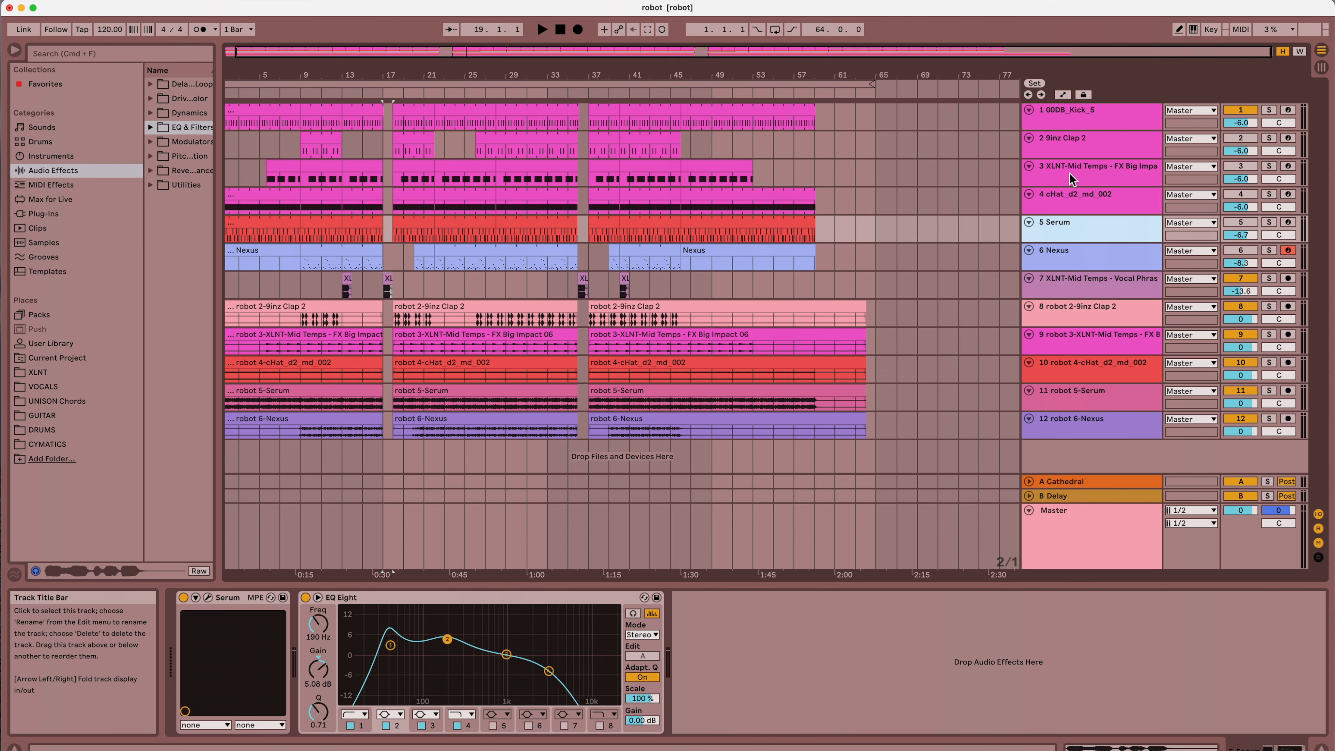
left_click(1065, 262)
left_click(1067, 236)
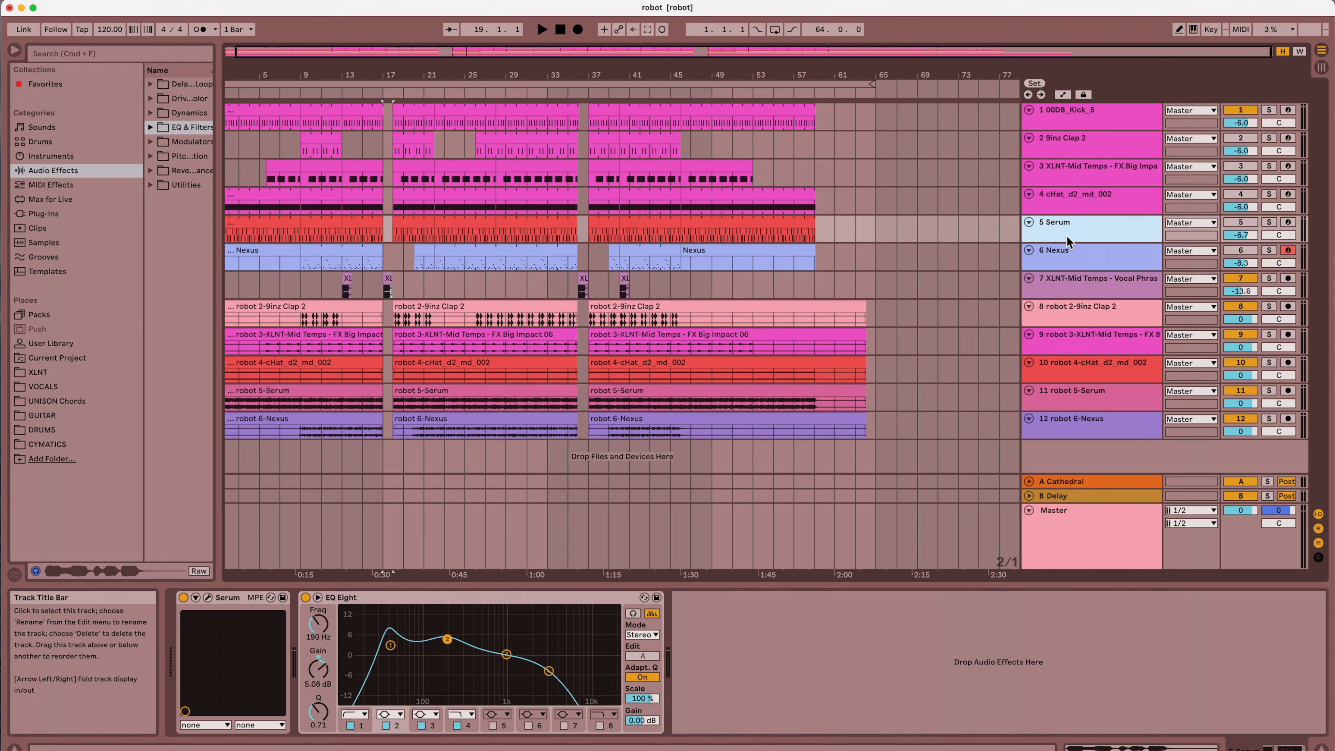
left_click(1070, 210)
left_click(1070, 184)
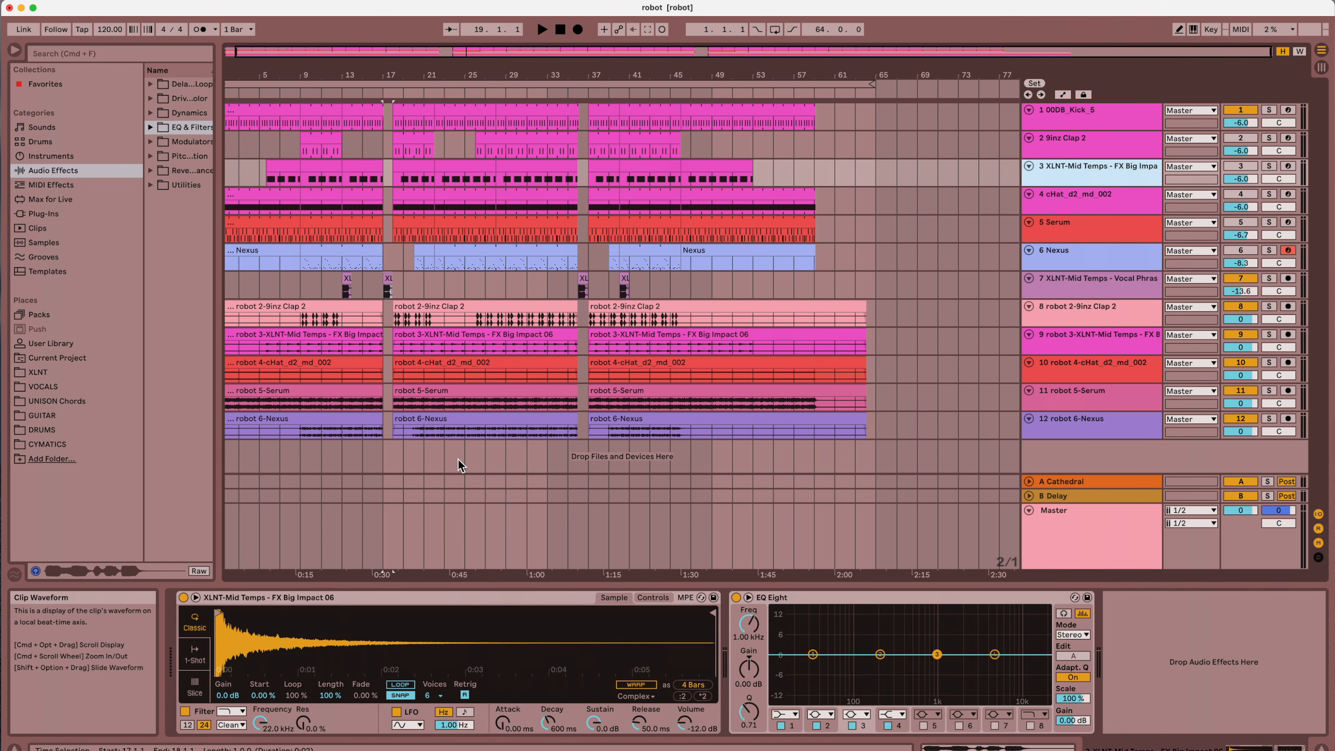
Play the arrangement from bar 11 past the vocal phrase at bar 17 and stop playback.
left_click(322, 284)
key("space")
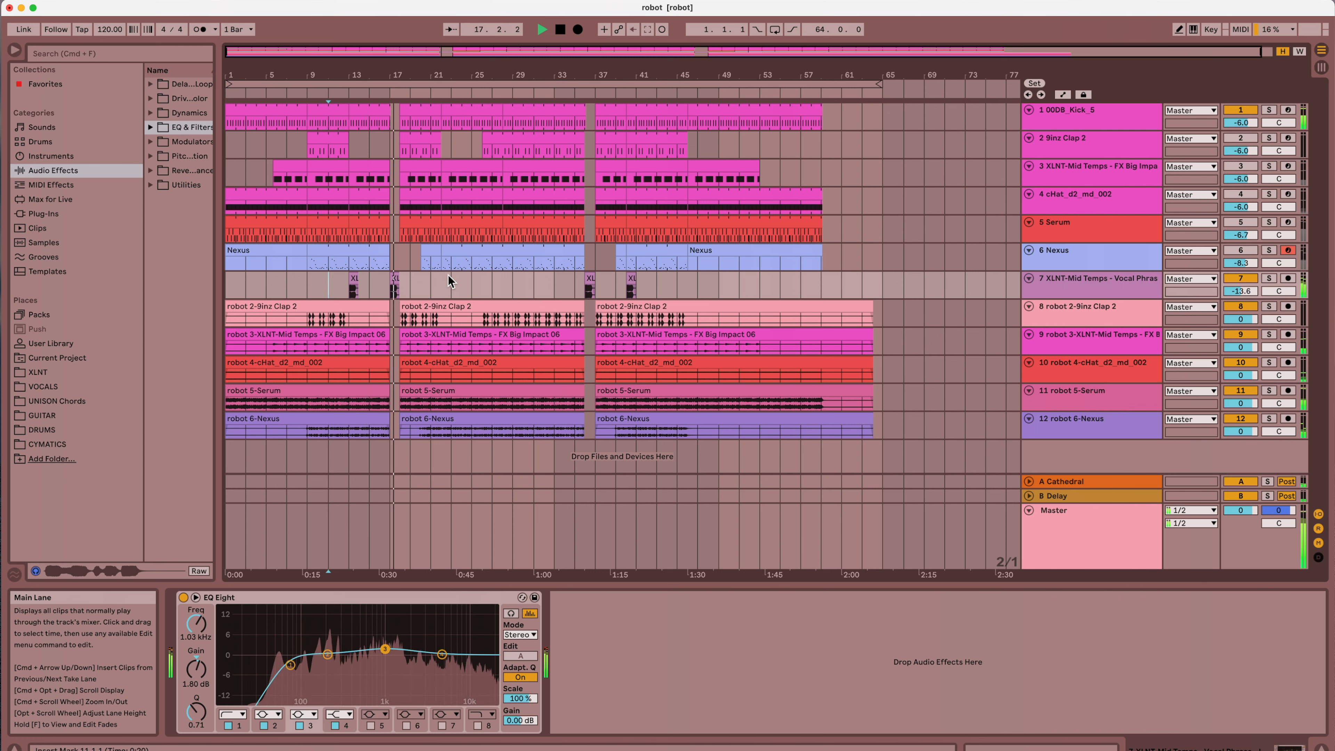
key("space")
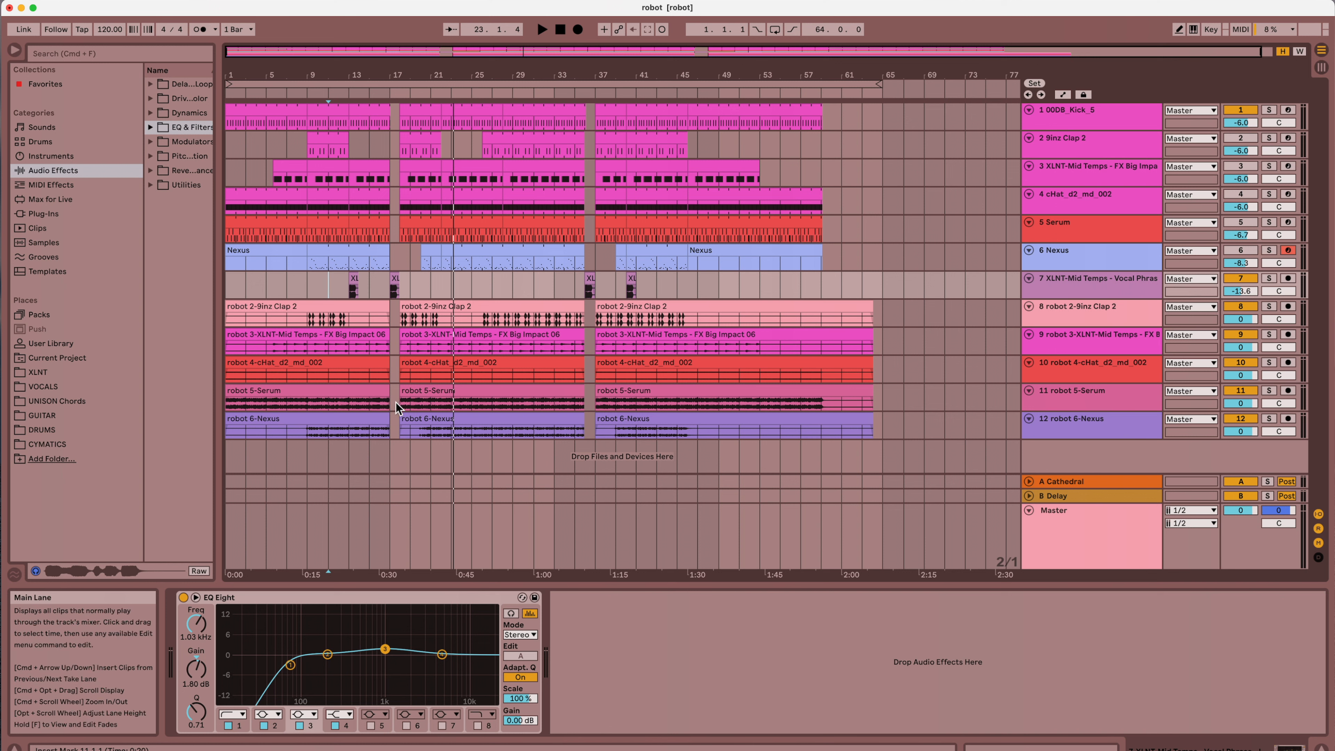